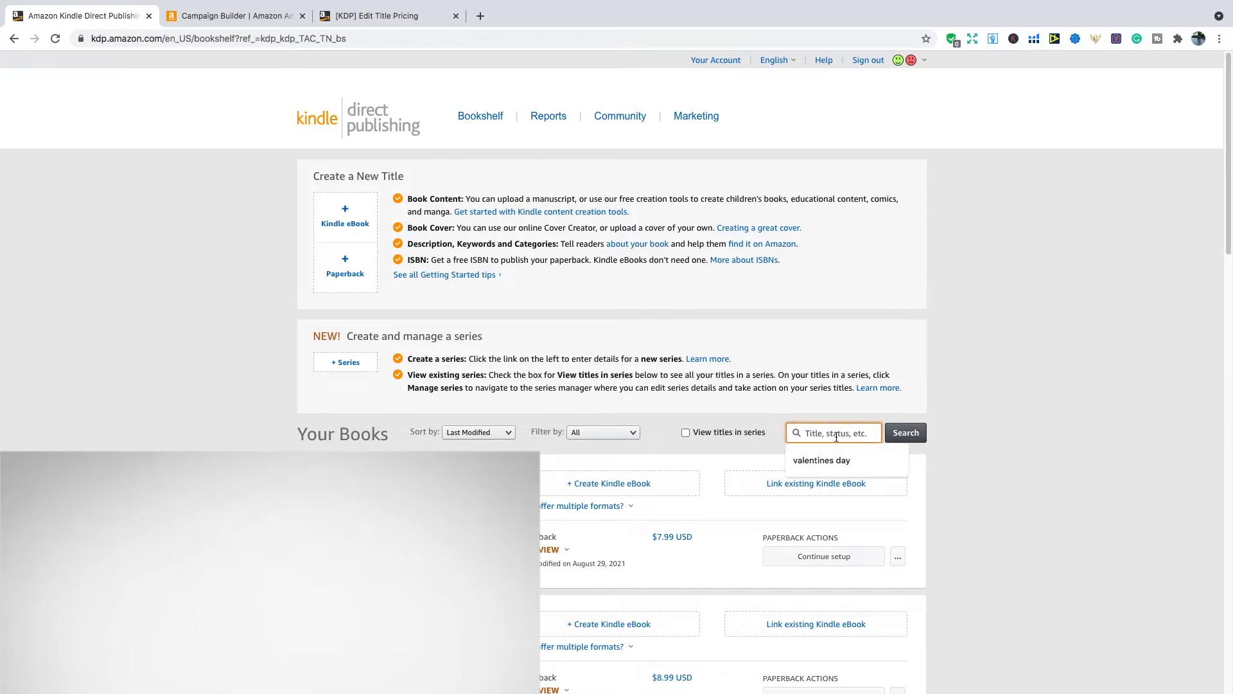
- Search the bookshelf for "count the" and view the available actions for the Count The Sports eBook and paperback
type("count the")
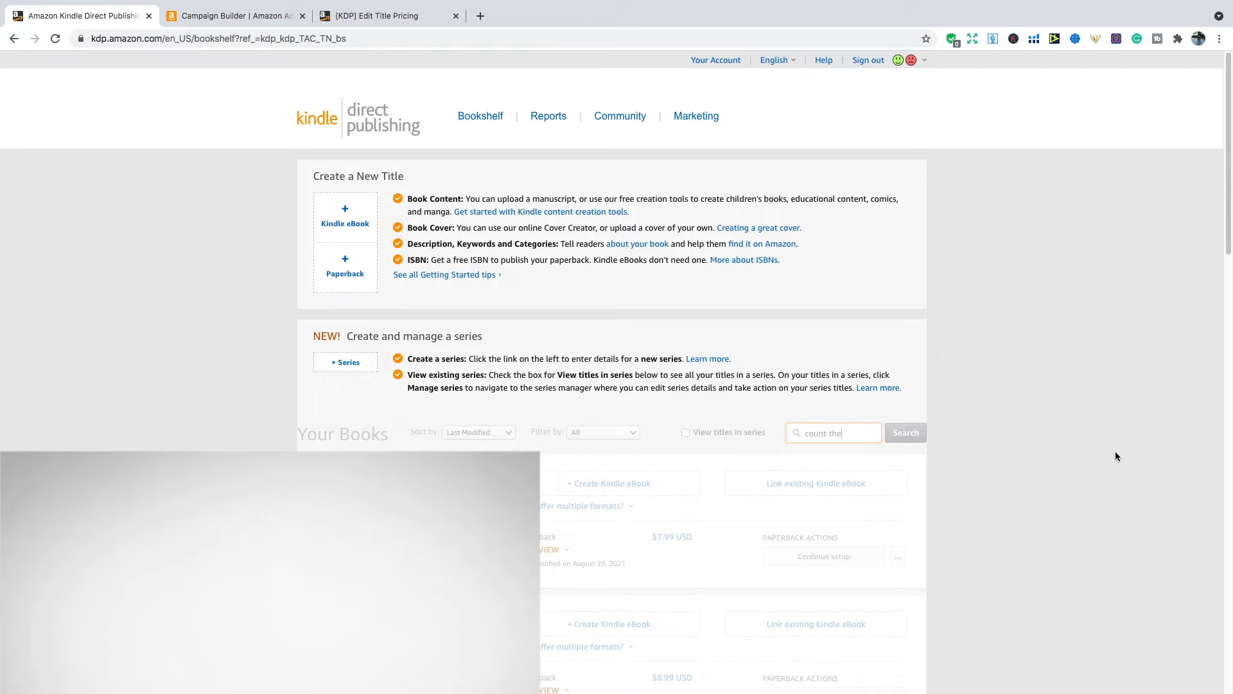
left_click(898, 492)
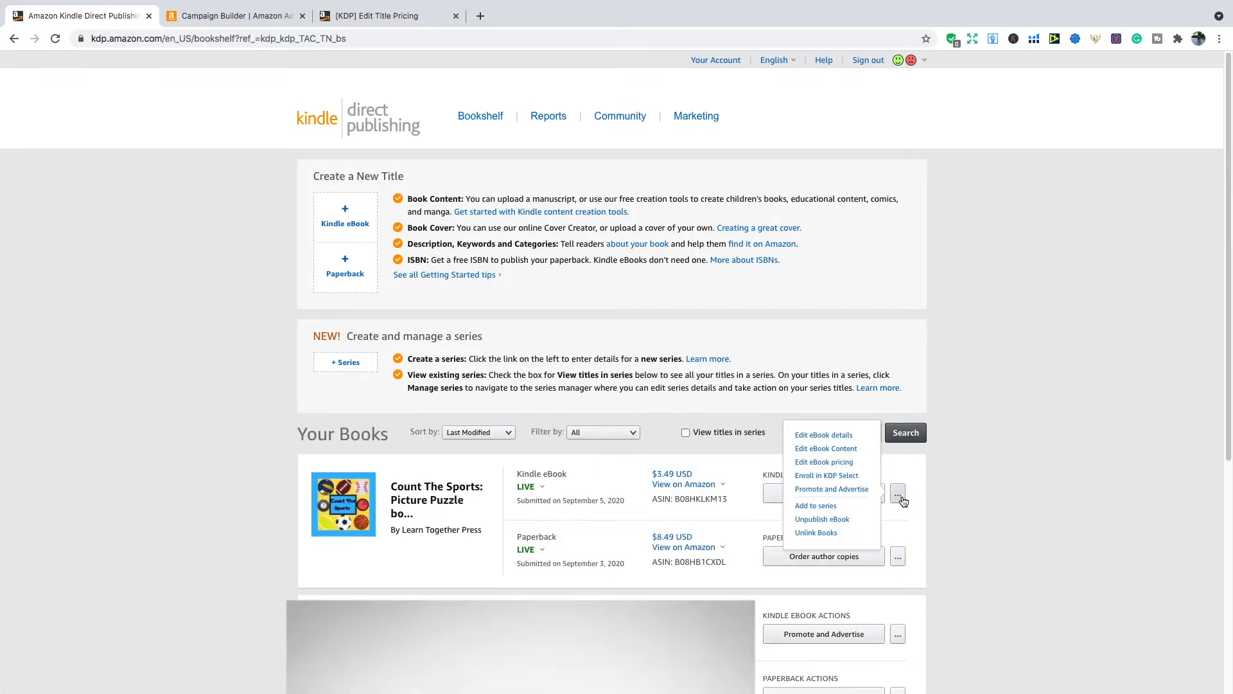
left_click(899, 557)
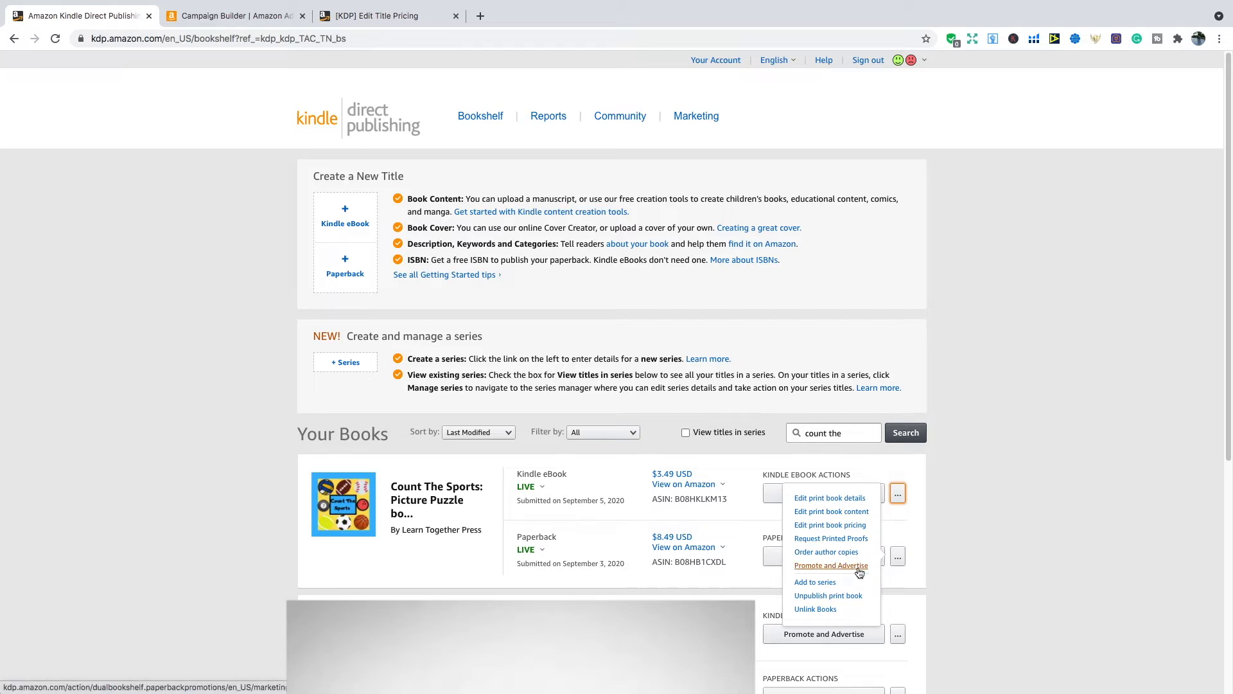
left_click(907, 559)
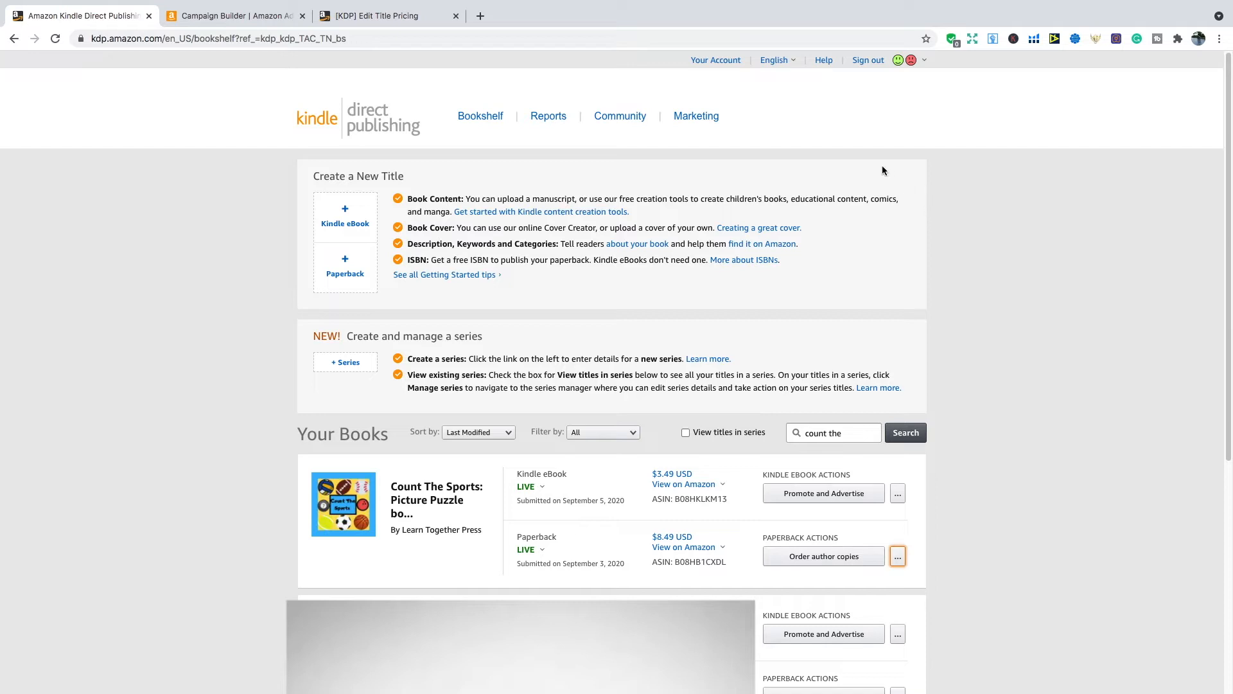
- From the KDP marketing resources, start a new Amazon Advertising campaign for the Amazon.com marketplace with the Sponsored Products type
left_click(705, 121)
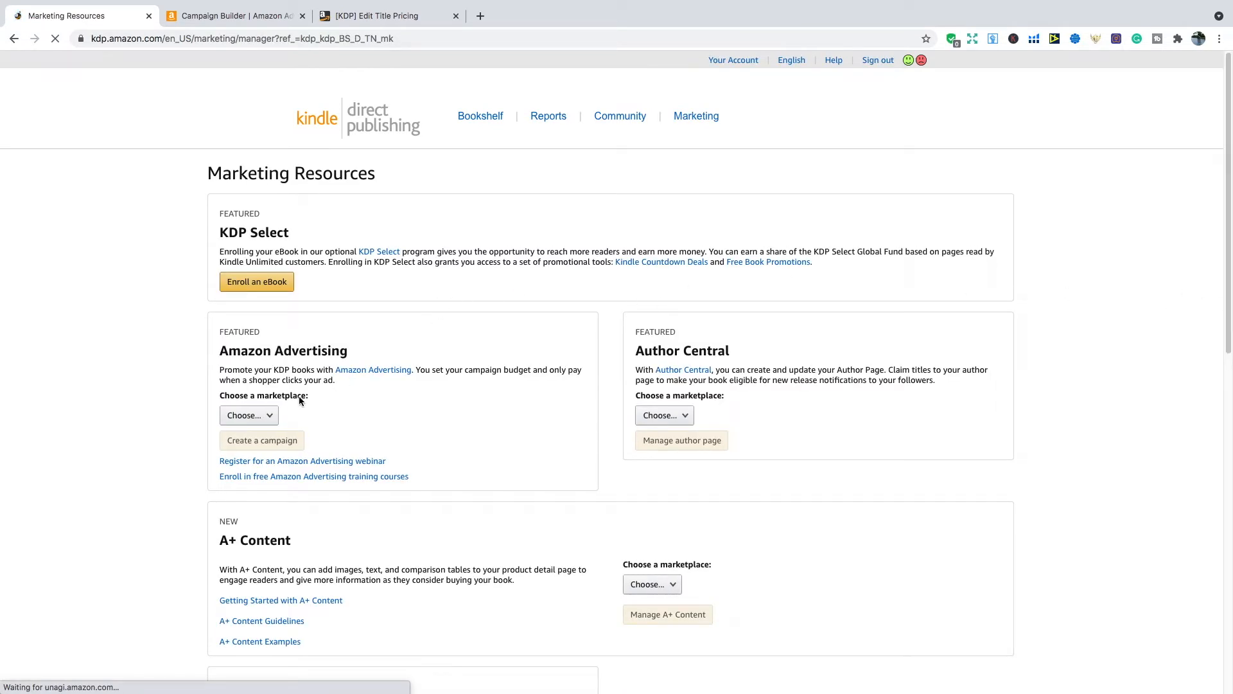
left_click(272, 417)
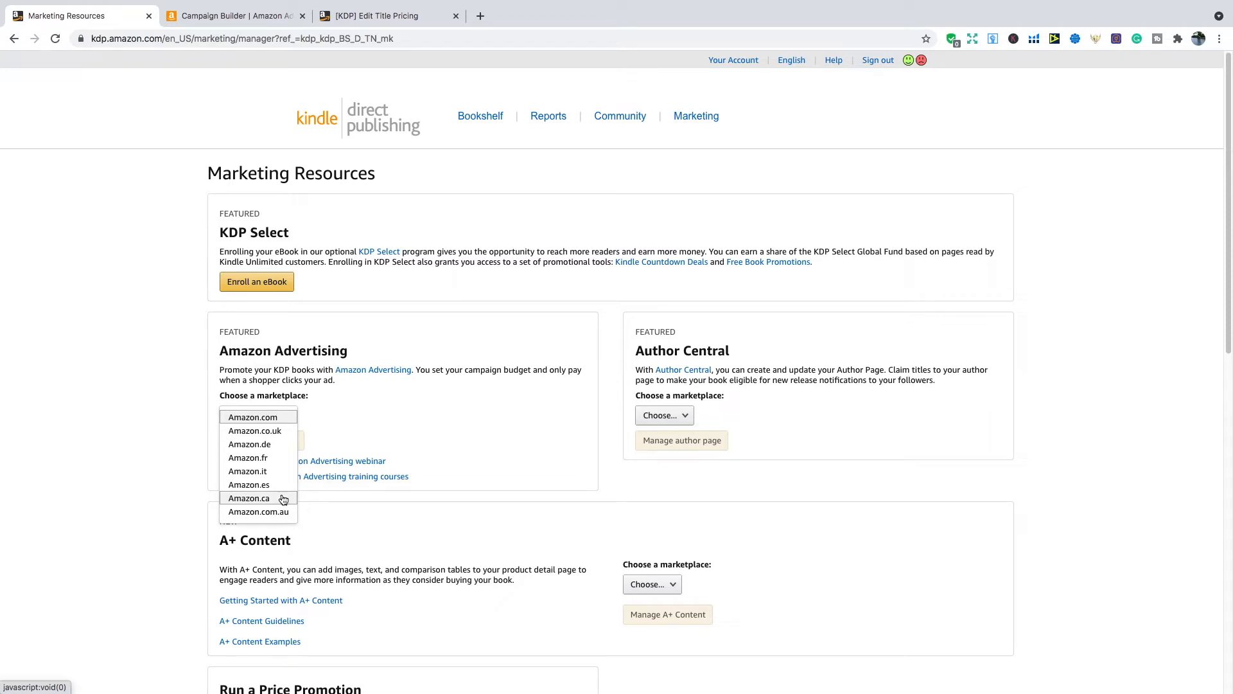
left_click(286, 419)
left_click(285, 441)
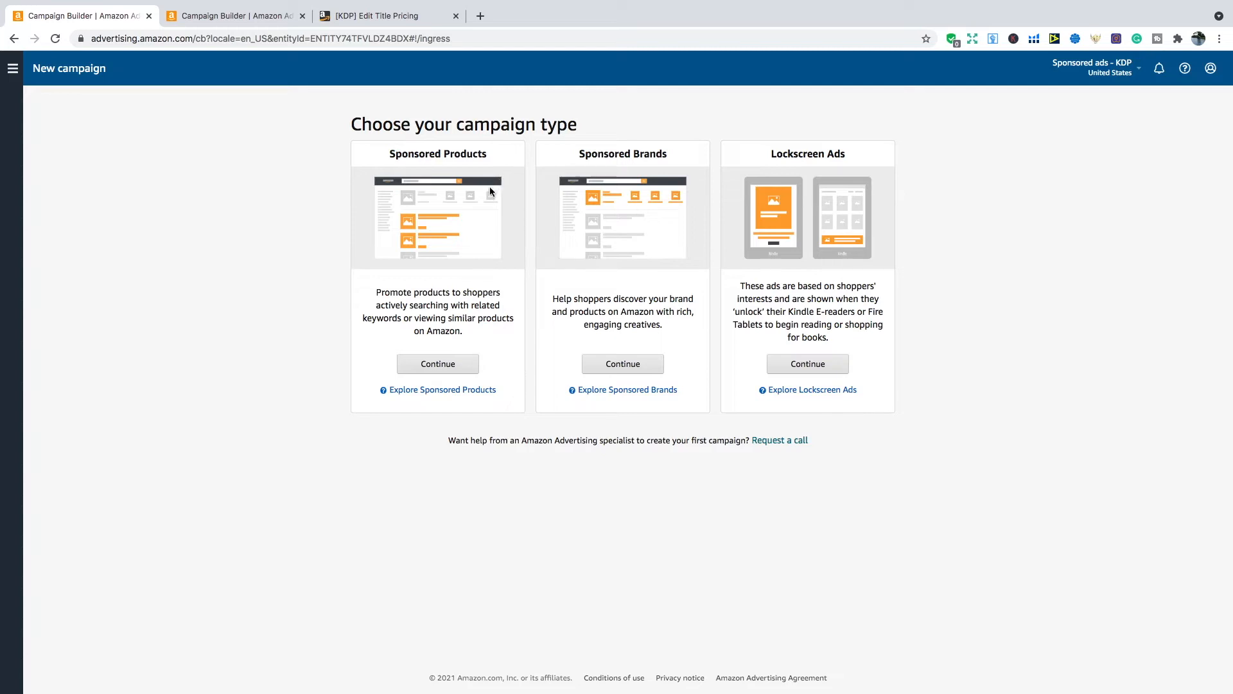
left_click(449, 365)
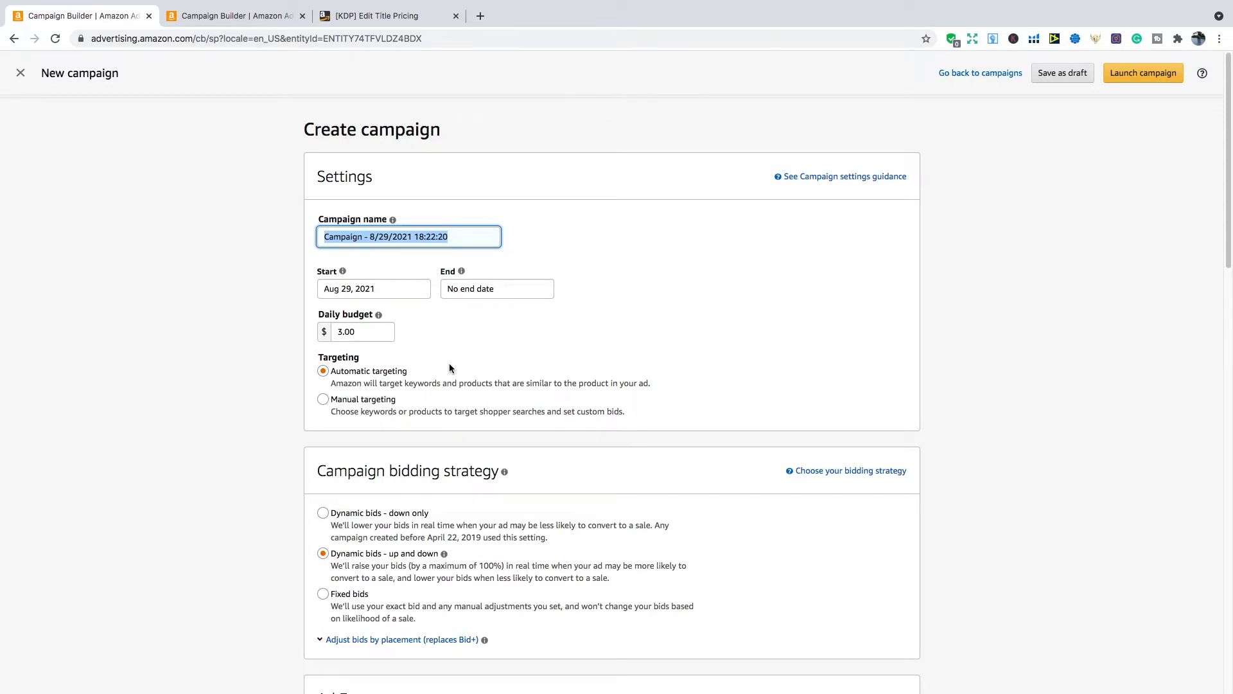
- Name the campaign "Count the sport book 1" and choose automatic targeting
key("BackSpace")
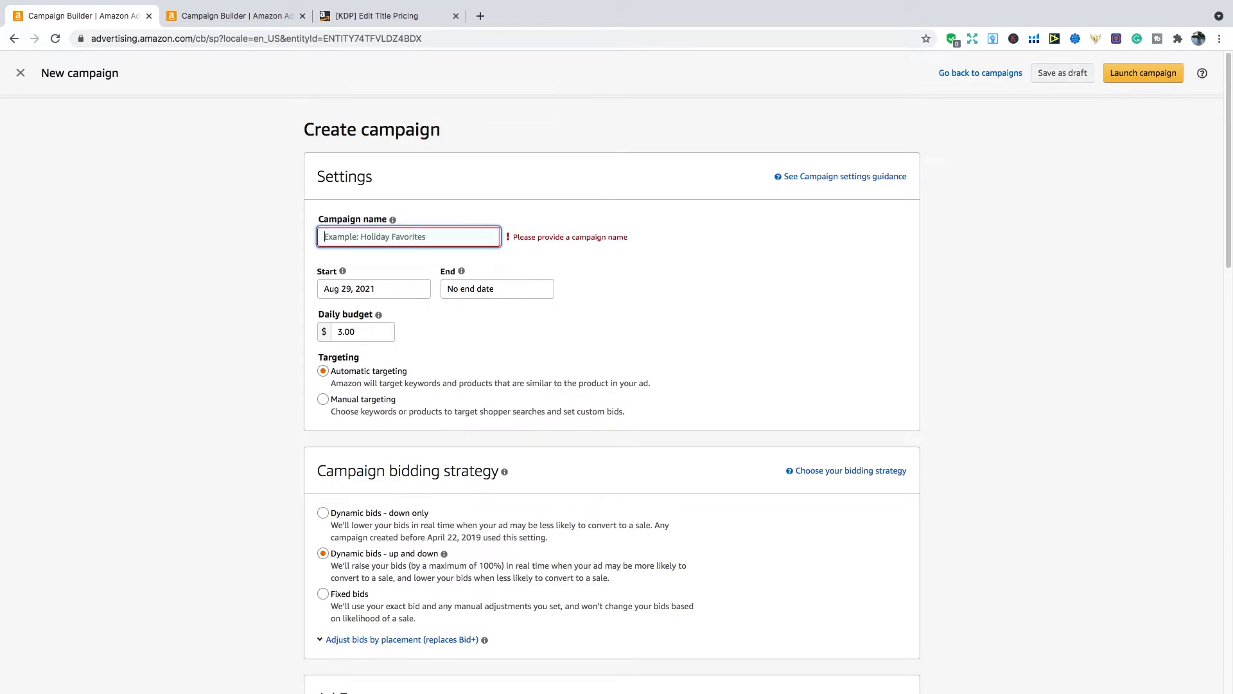
type("Count the ")
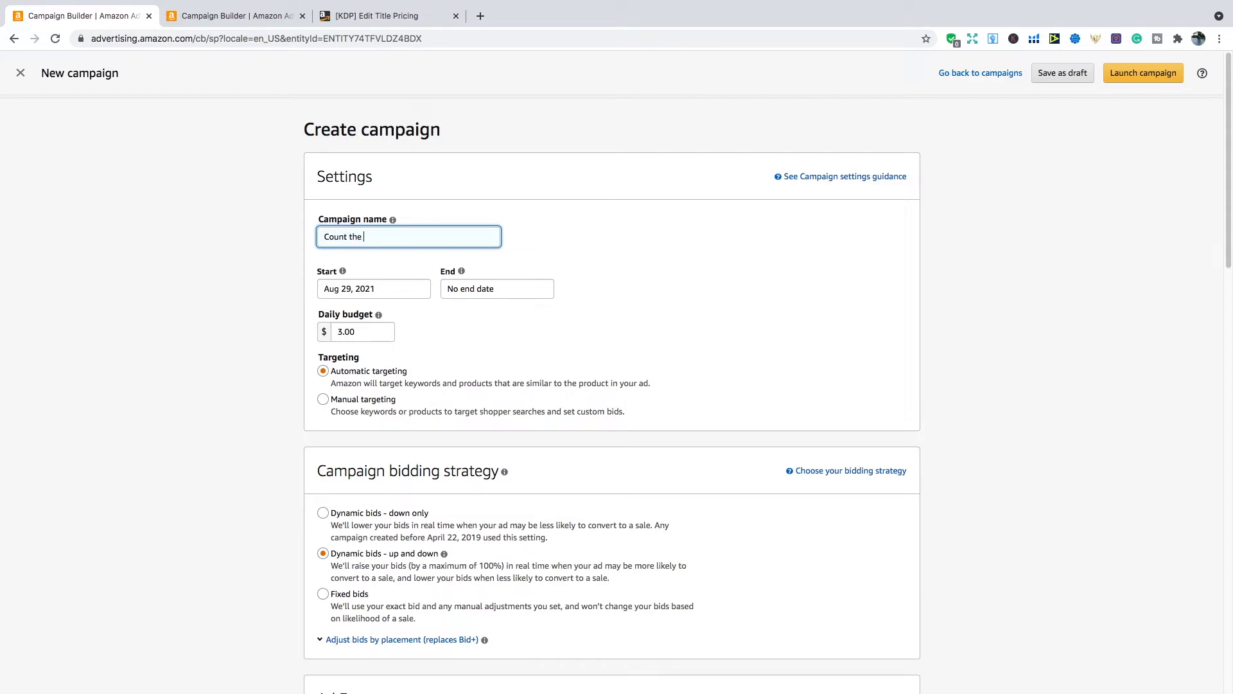
type("sport book 1")
left_click(557, 376)
left_click(395, 375)
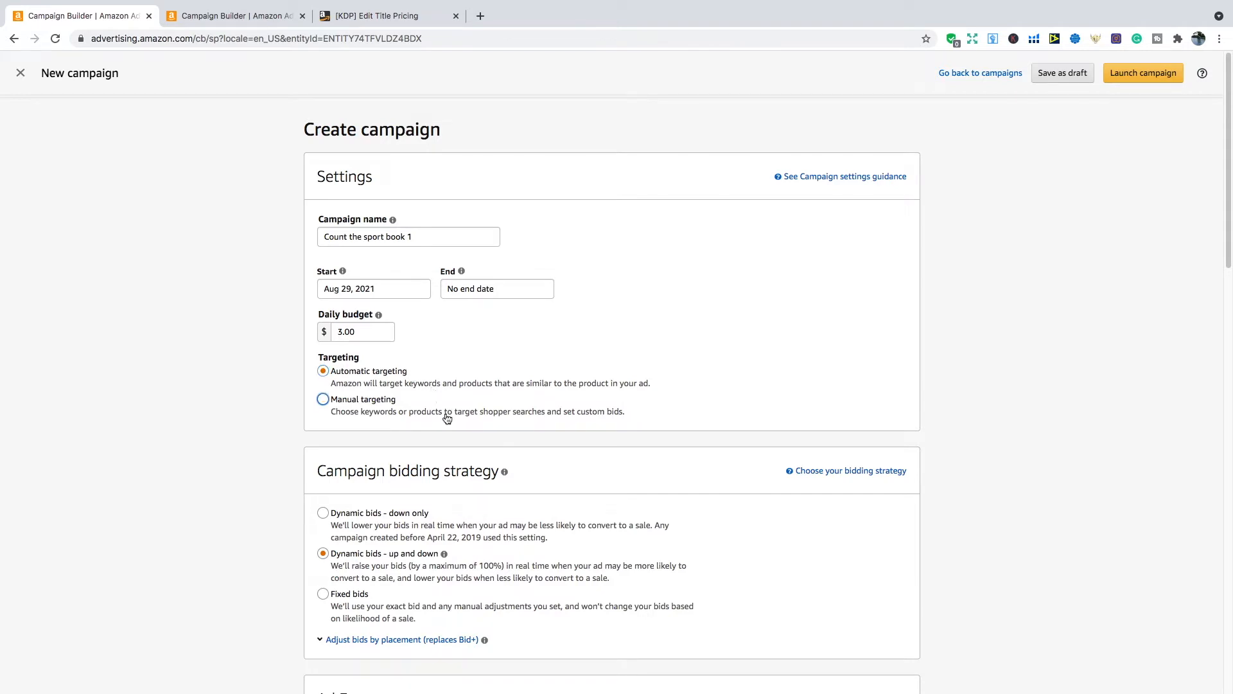
- Set the campaign bidding strategy to "Dynamic bids - down only" and the ad format to "Standard ad"
scroll(447, 417, "down", 2)
scroll(446, 418, "down", 3)
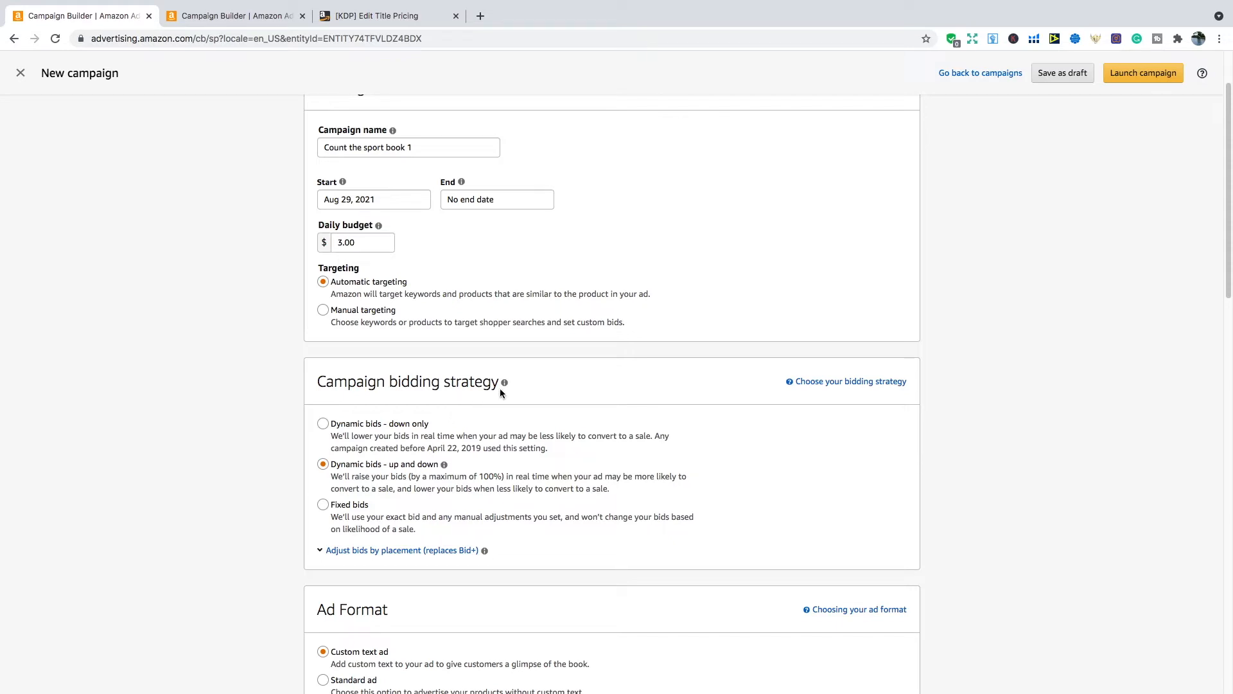
mouse_move(505, 388)
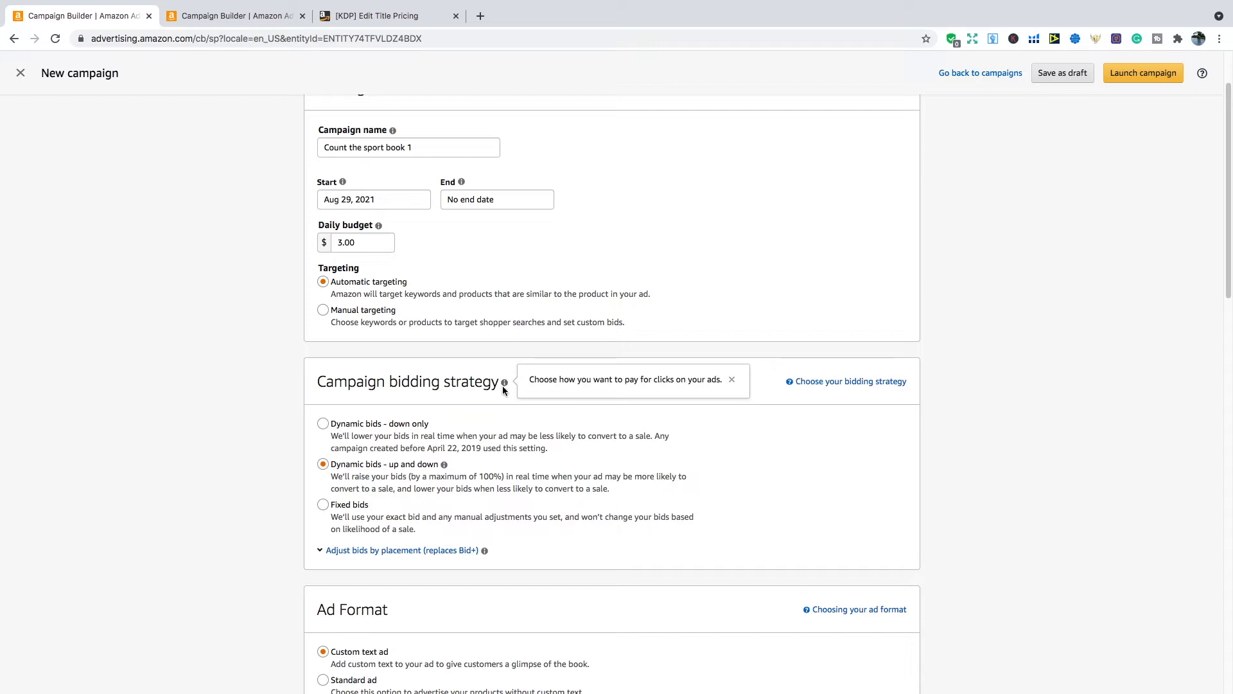
left_click(413, 430)
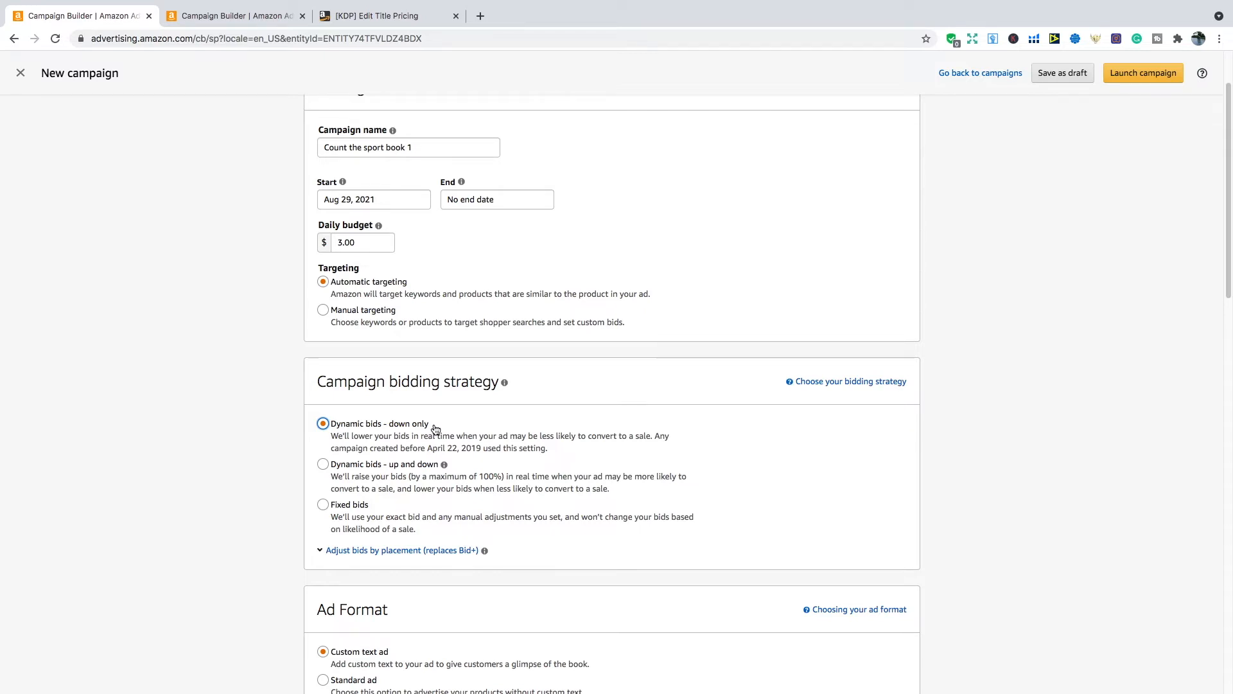
scroll(436, 429, "down", 1)
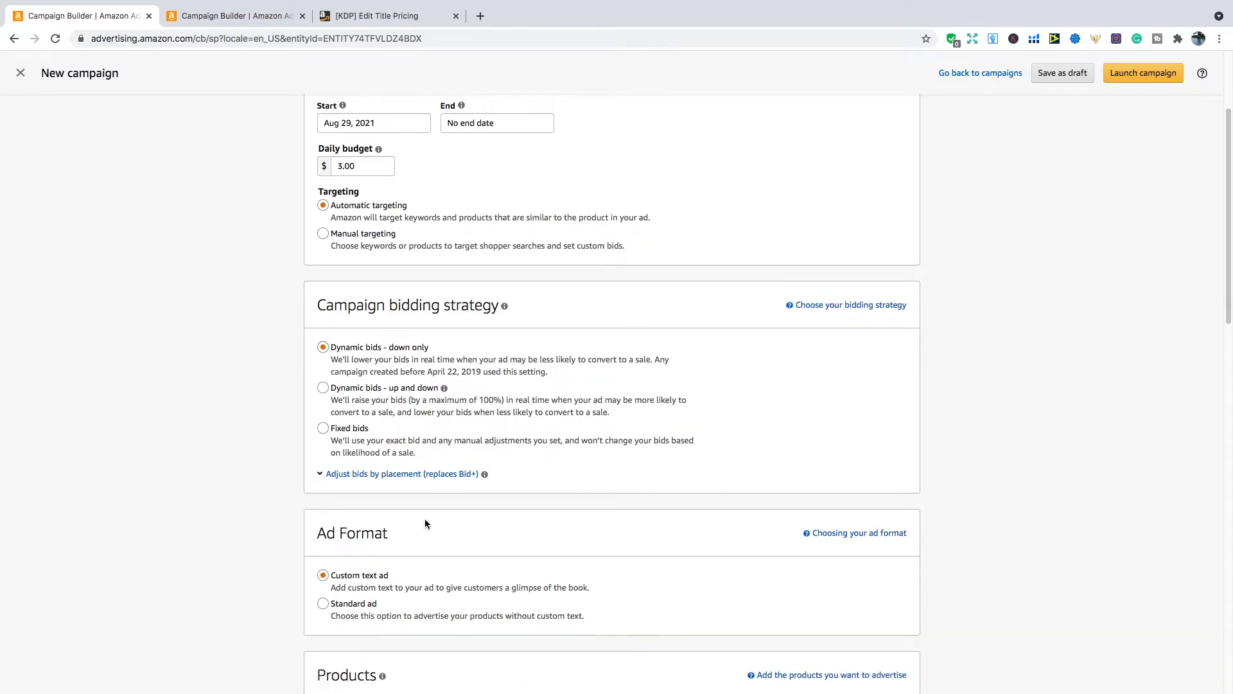
scroll(425, 523, "down", 2)
left_click(370, 461)
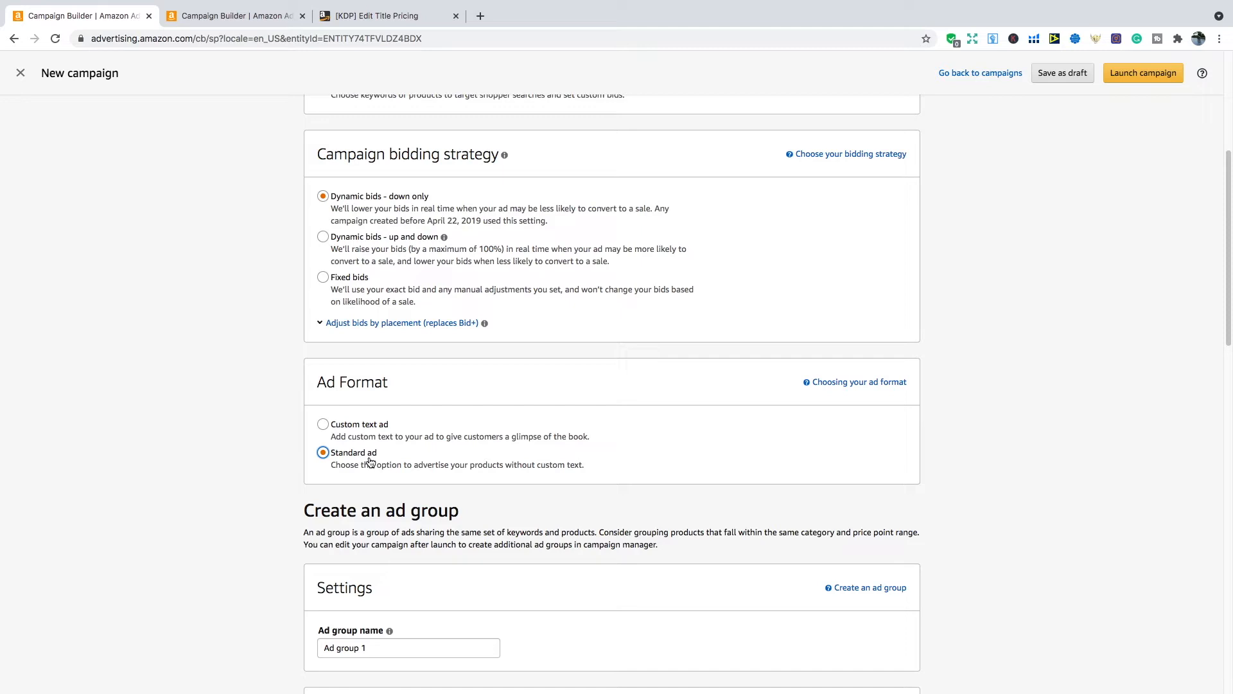
- Search the ad group's products for "count the sports" and add the $8.49 edition of Count The Sports
scroll(371, 461, "down", 3)
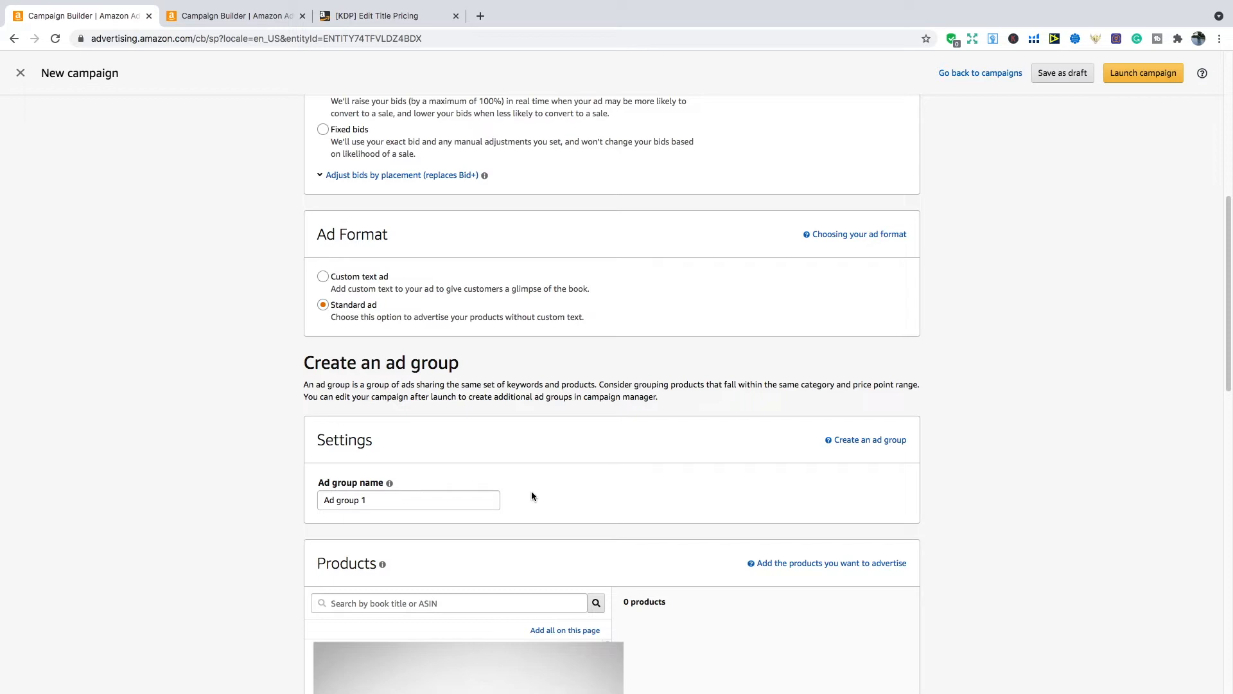
left_click(469, 605)
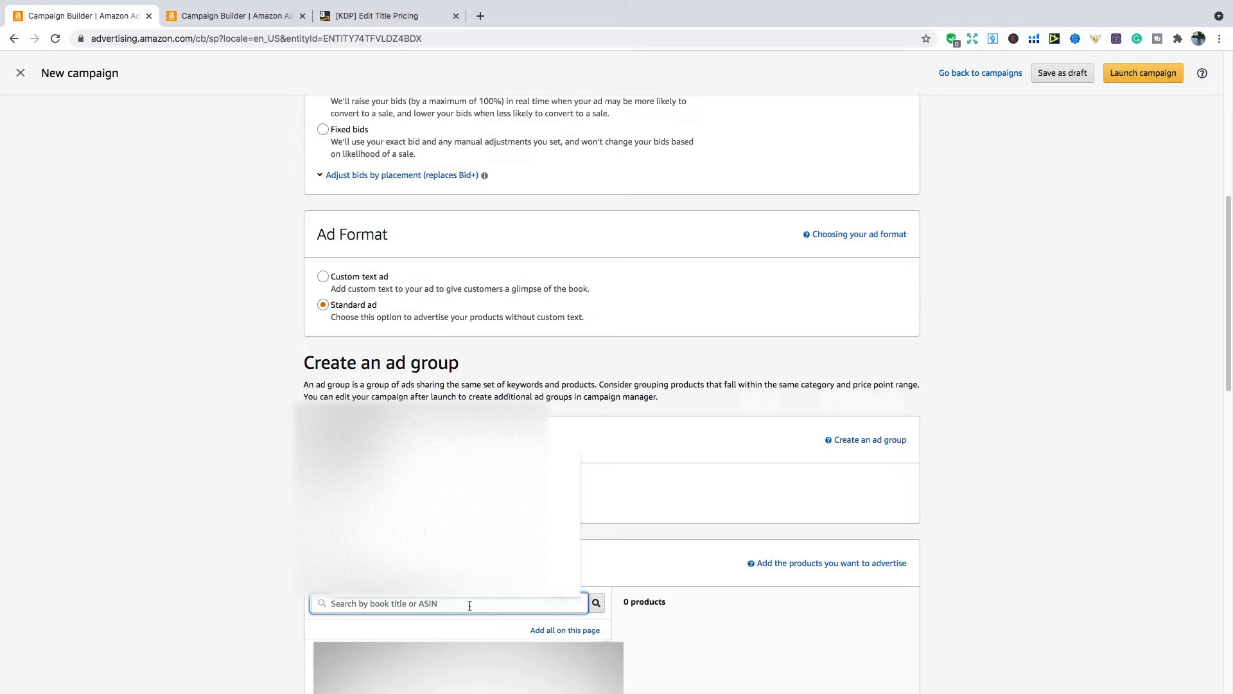
type("count")
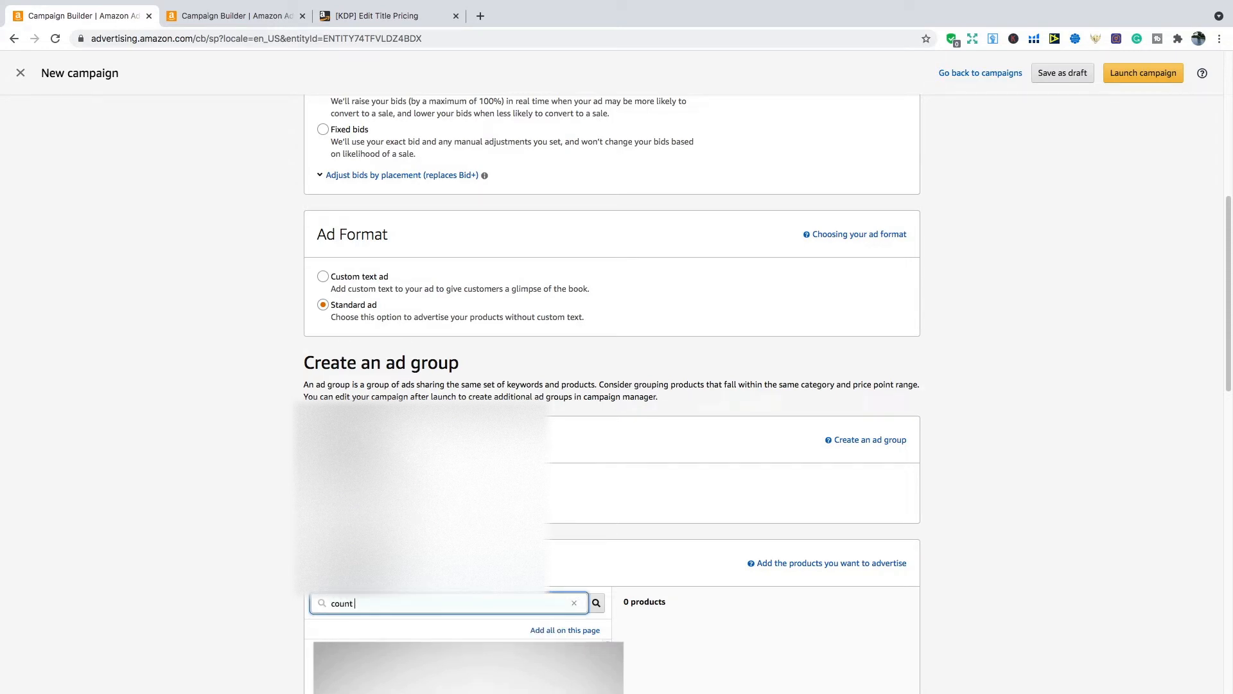
type(" the sports")
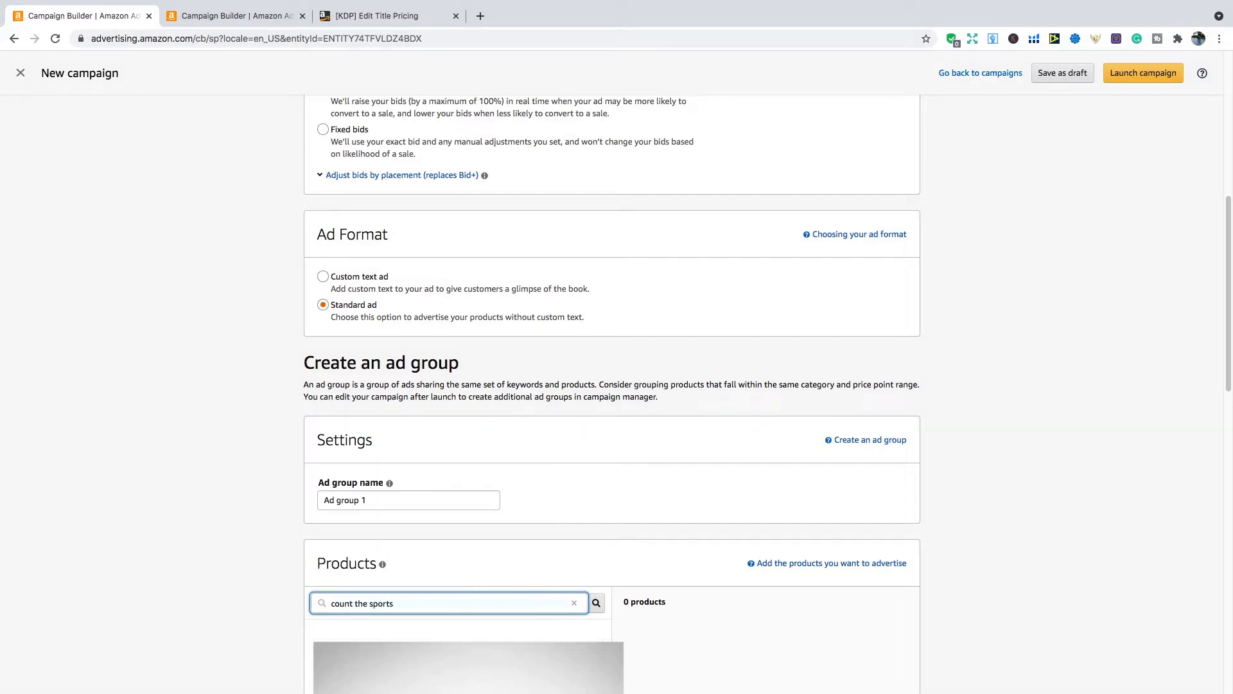
scroll(673, 573, "down", 2)
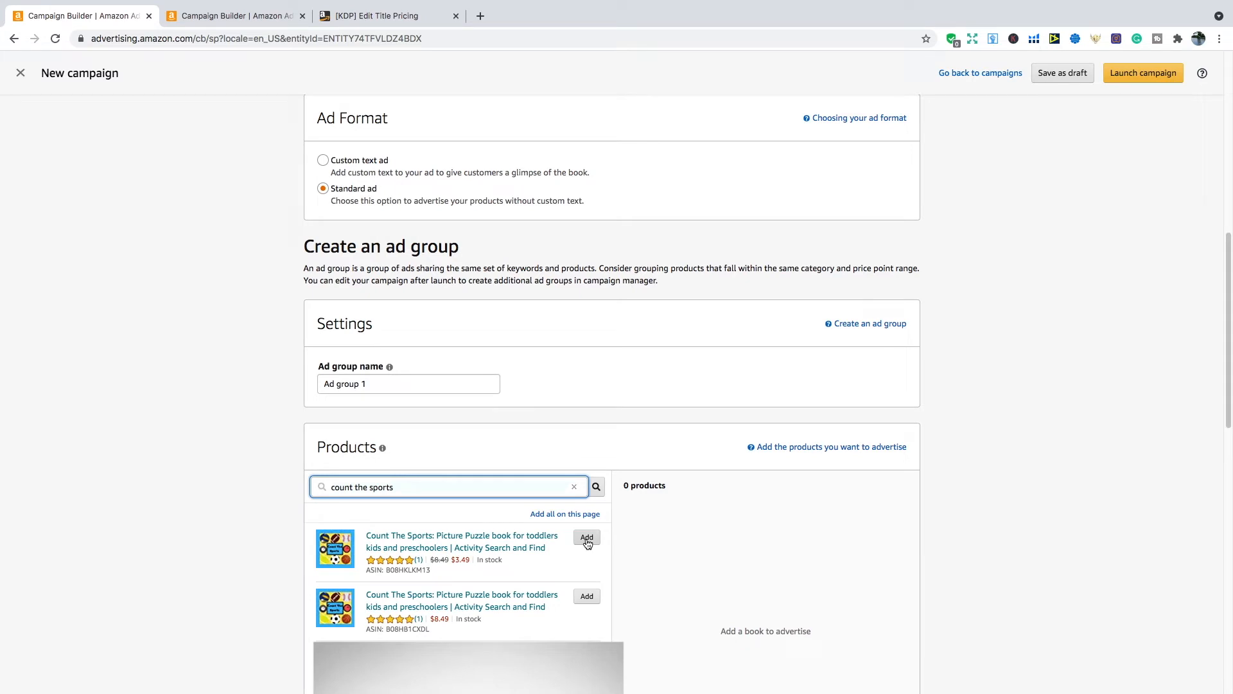
left_click(587, 595)
- Set the default bid for automatic targeting to $0.20
scroll(578, 595, "down", 5)
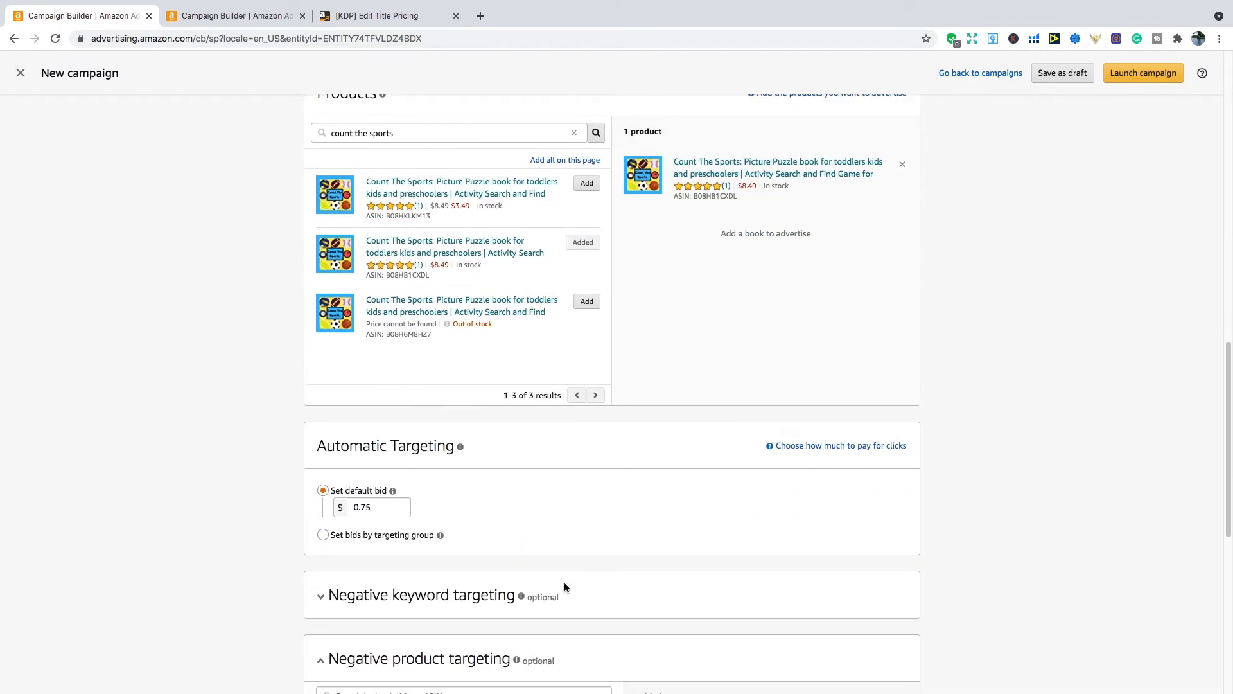
left_click(378, 507)
key("BackSpace")
key("BackSpace")
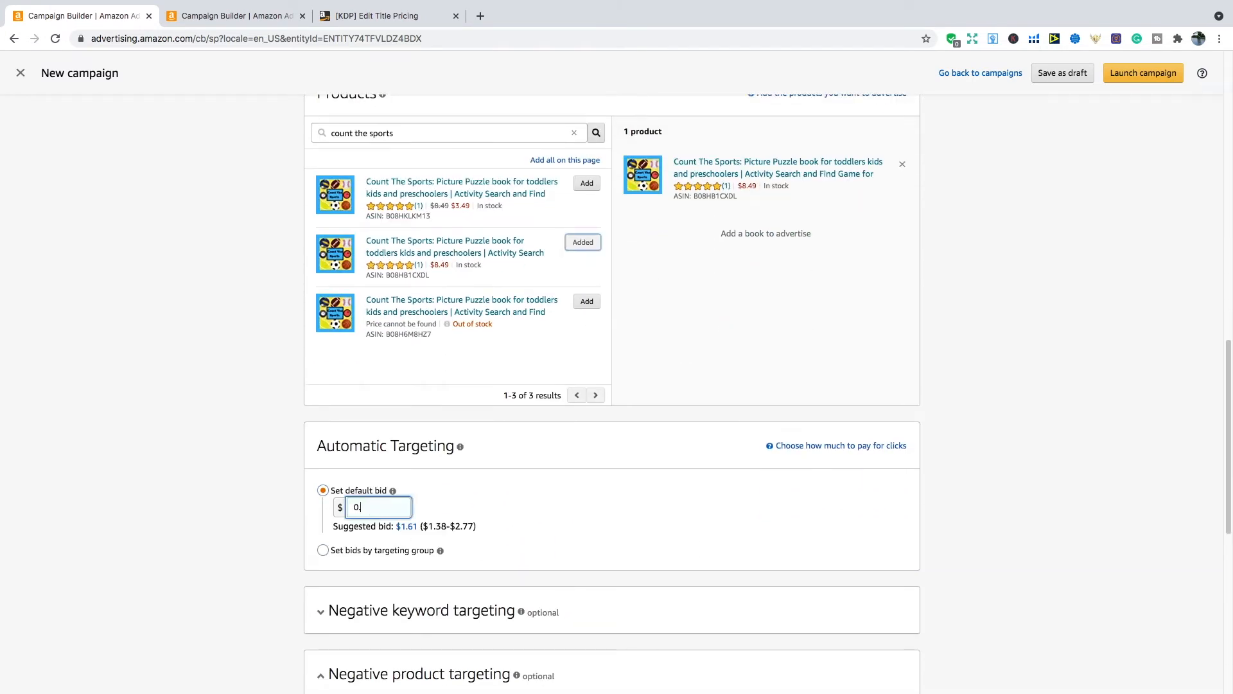
type("20")
- Launch the Sponsored Products campaign from the end of the campaign form
scroll(548, 527, "down", 2)
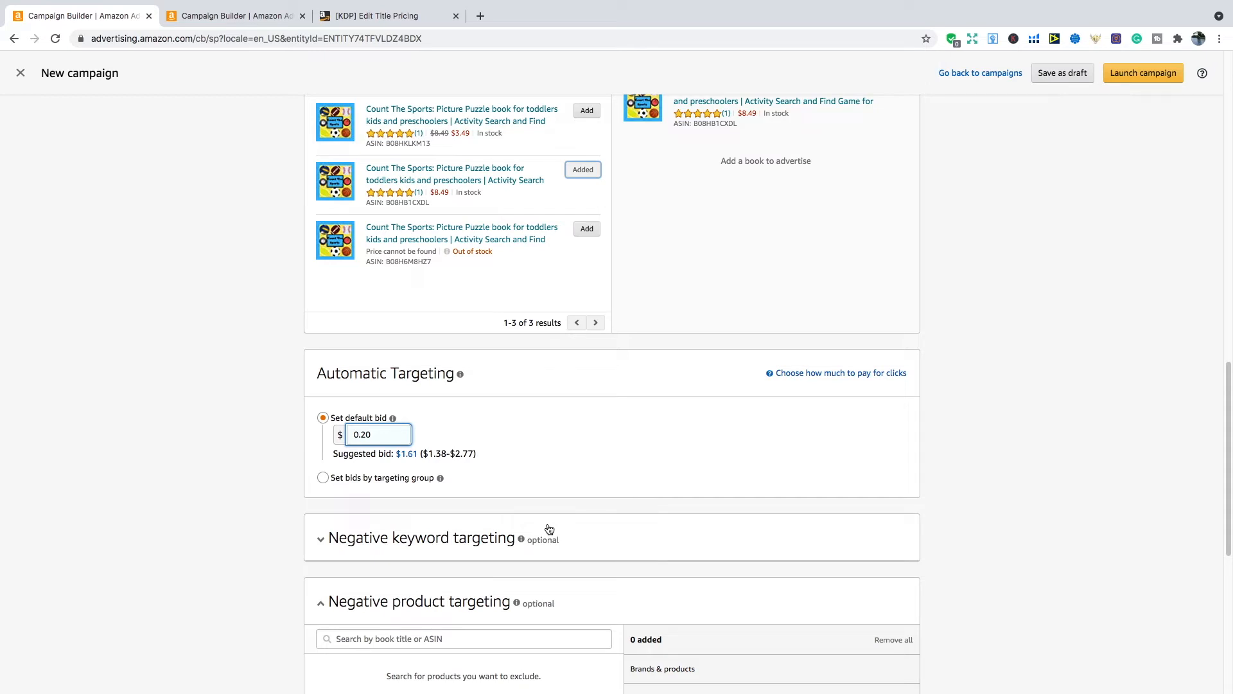
scroll(549, 528, "down", 1)
scroll(564, 531, "down", 5)
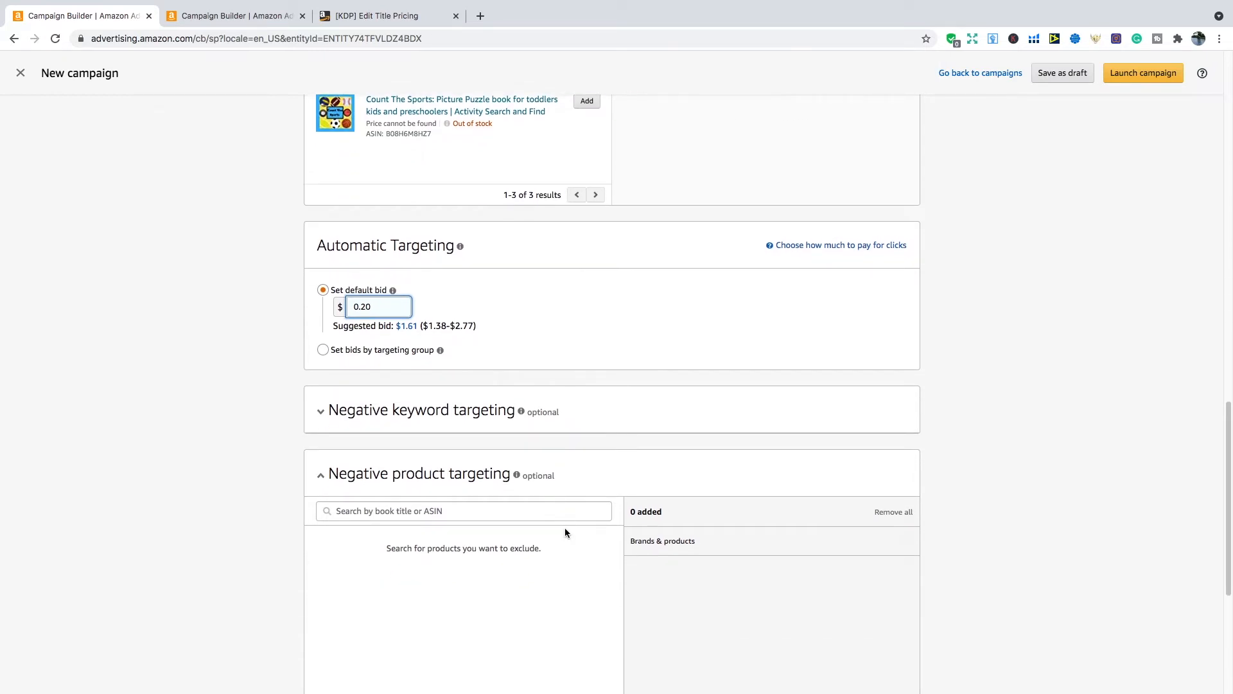
scroll(565, 533, "down", 2)
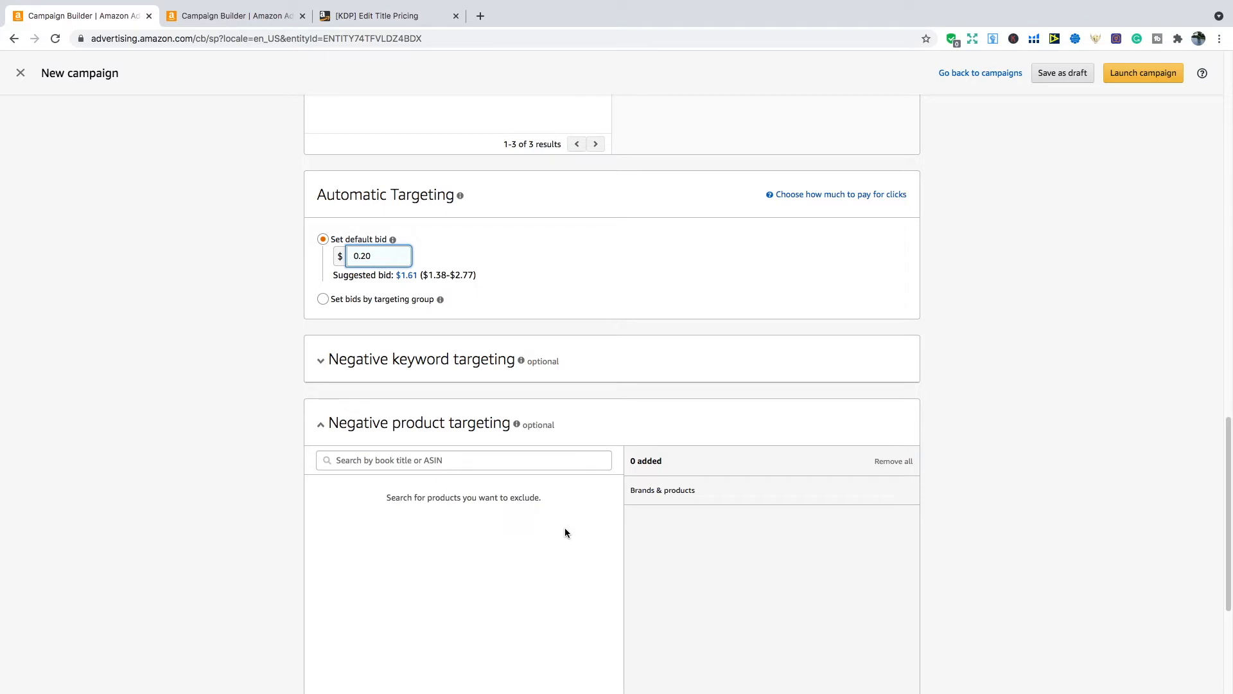
scroll(564, 528, "down", 1)
scroll(565, 532, "down", 3)
scroll(565, 533, "down", 5)
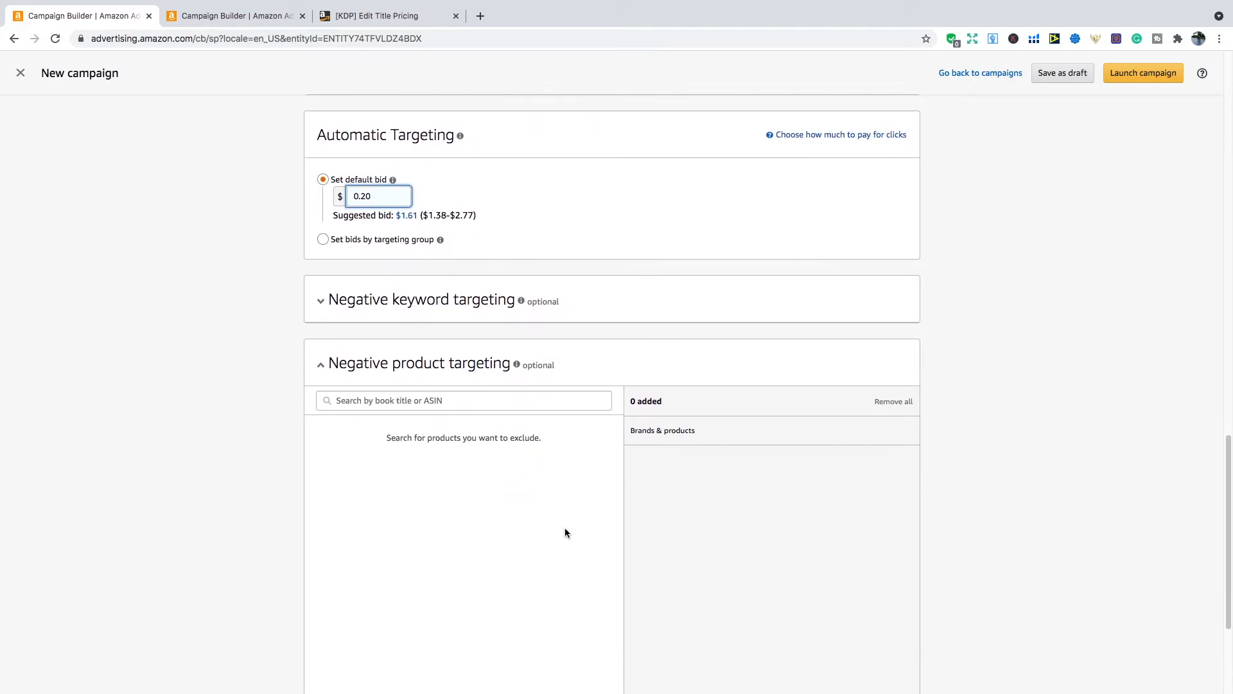
scroll(565, 533, "down", 1)
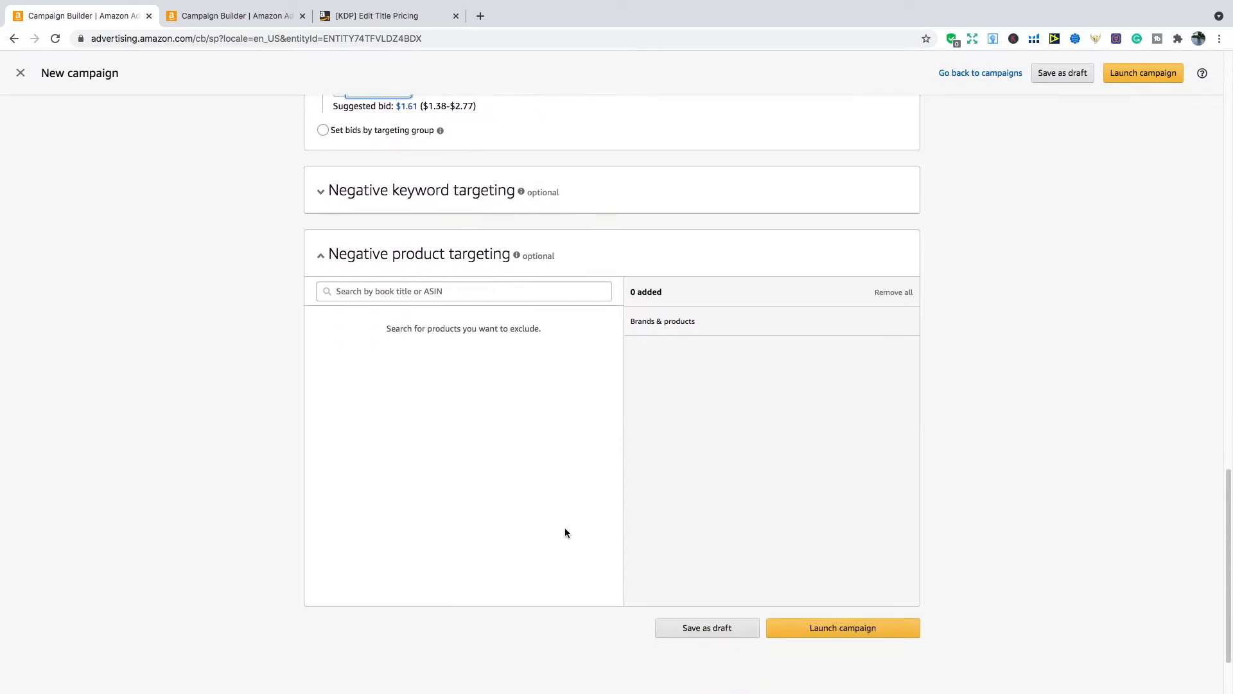
left_click(810, 628)
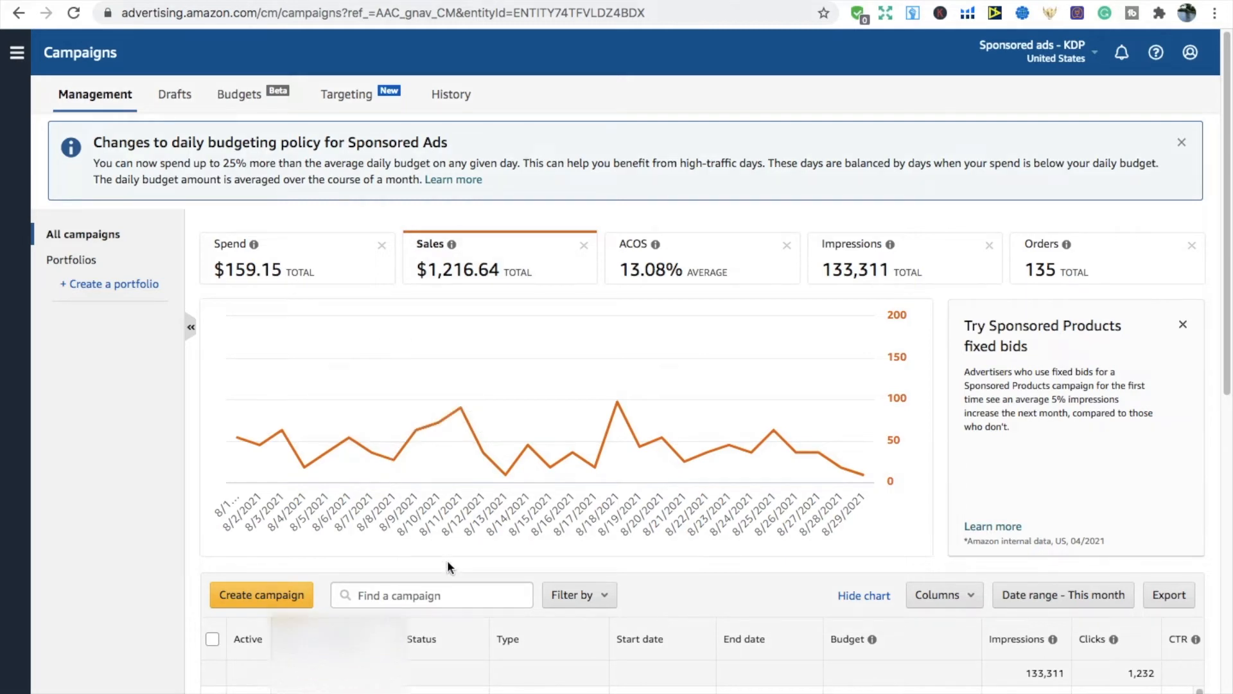
- Examine the campaign manager's overall performance figures, sales chart and the campaign list's status, budget, impressions, clicks and spend columns
scroll(447, 564, "down", 1)
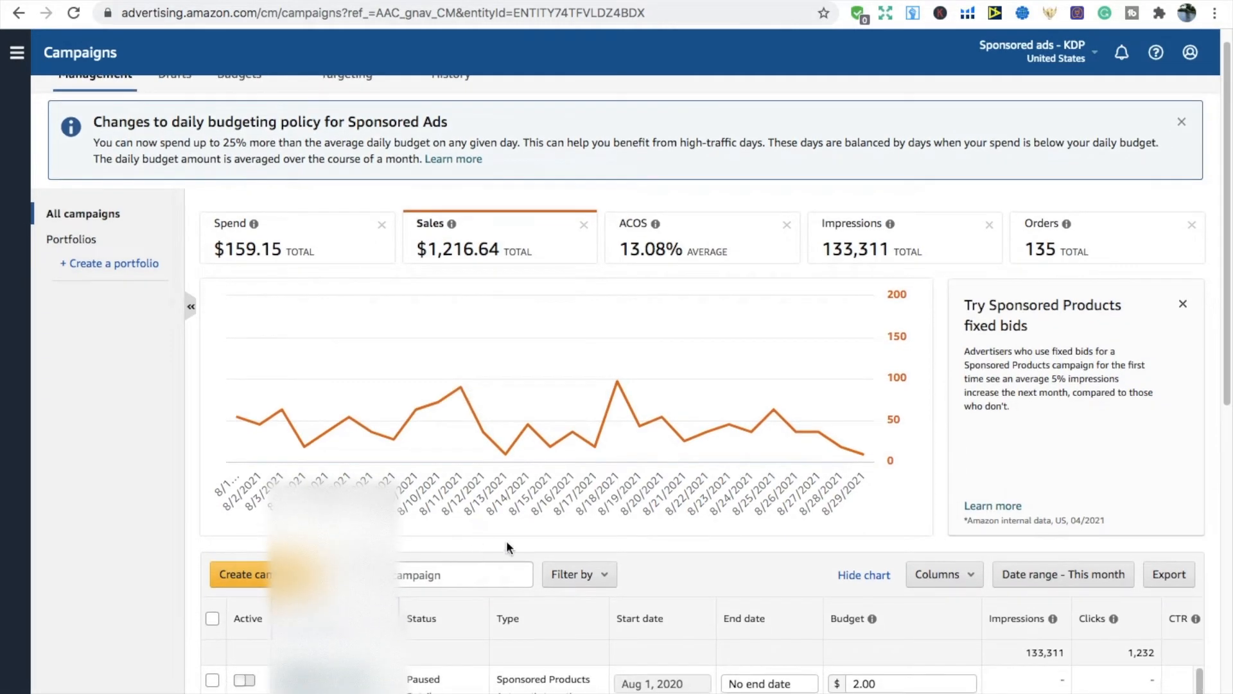
scroll(579, 545, "down", 3)
left_click(426, 389)
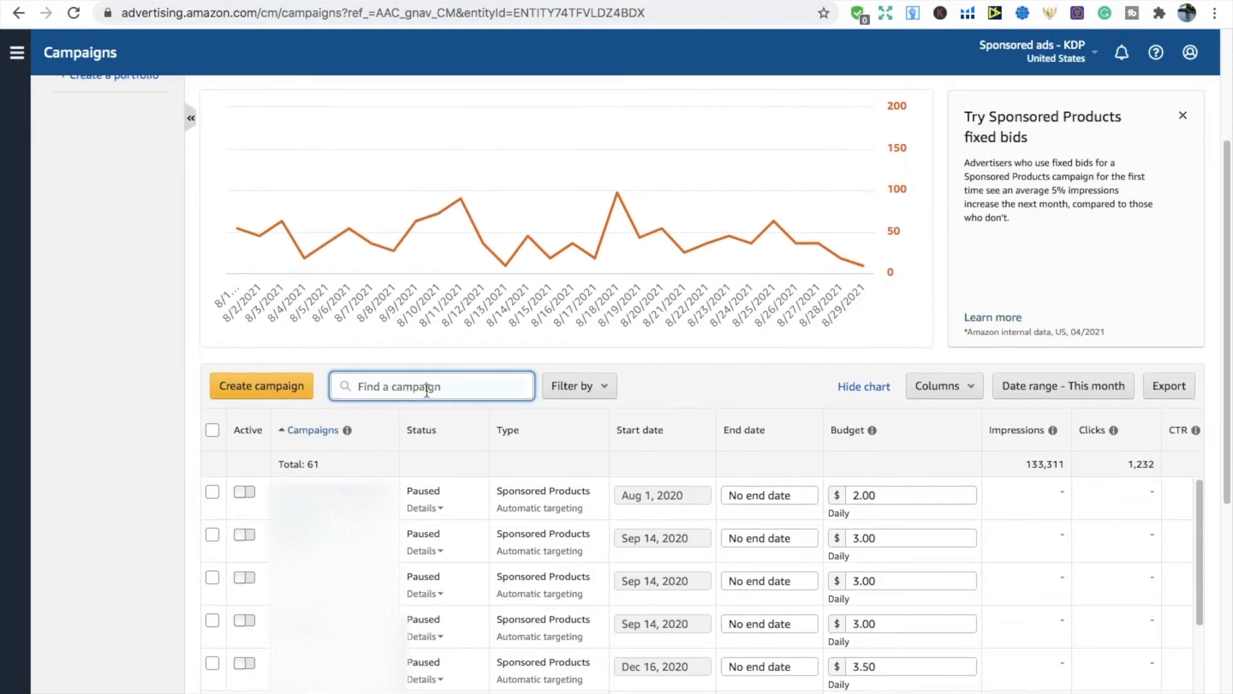
scroll(427, 389, "up", 1)
scroll(427, 390, "up", 2)
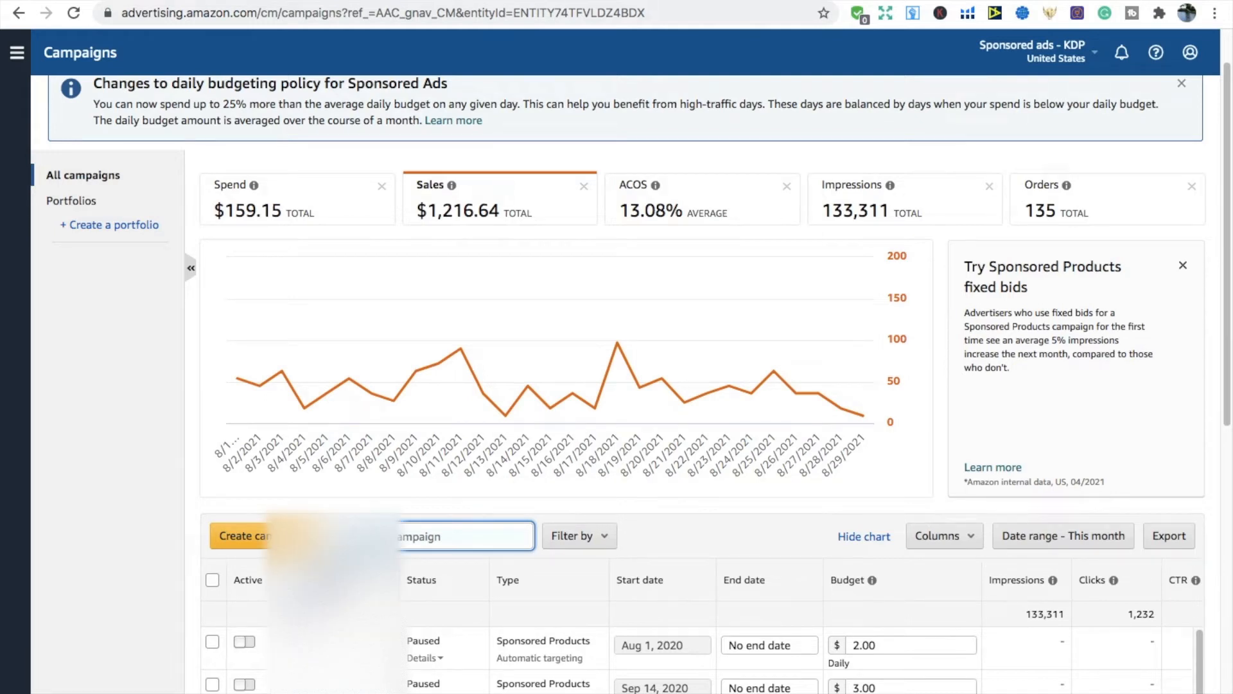
scroll(630, 377, "down", 2)
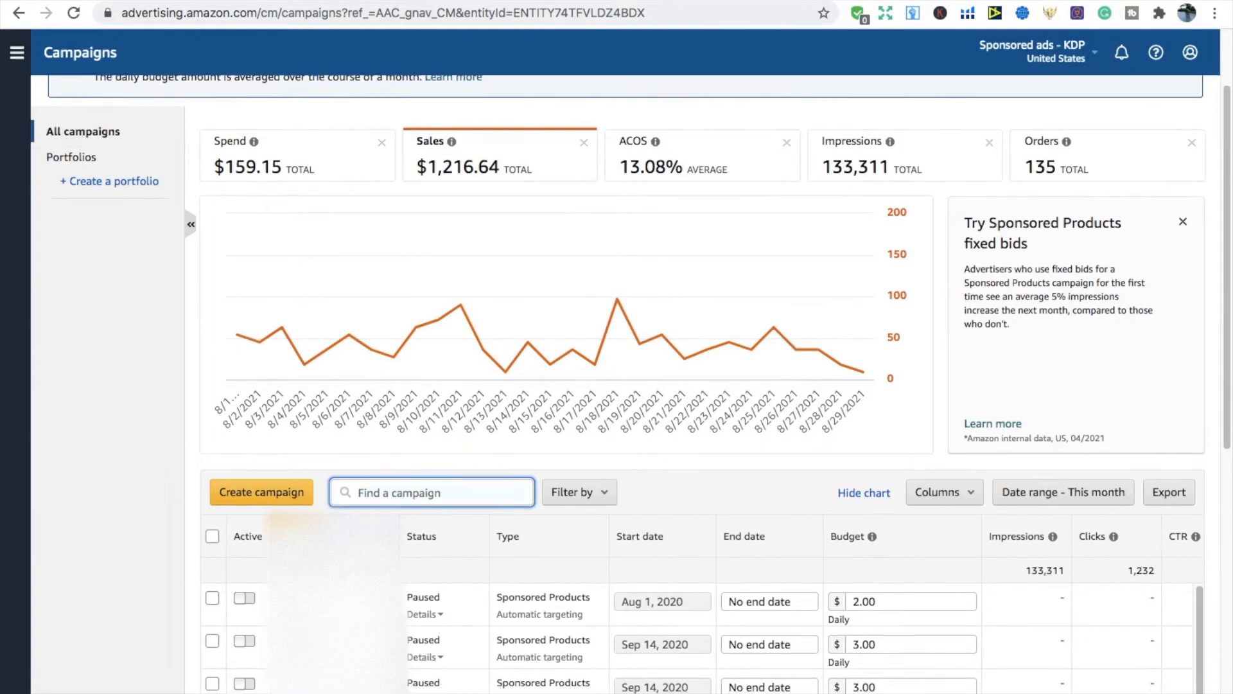
scroll(455, 532, "down", 1)
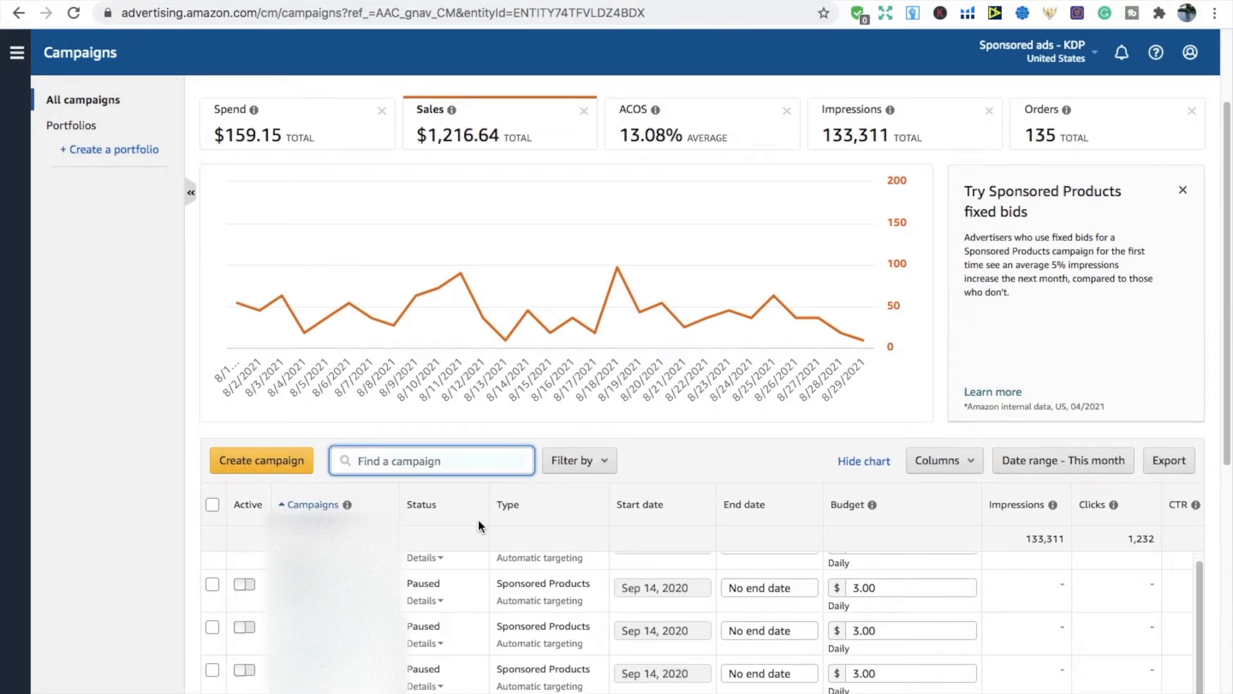
scroll(478, 518, "right", 5)
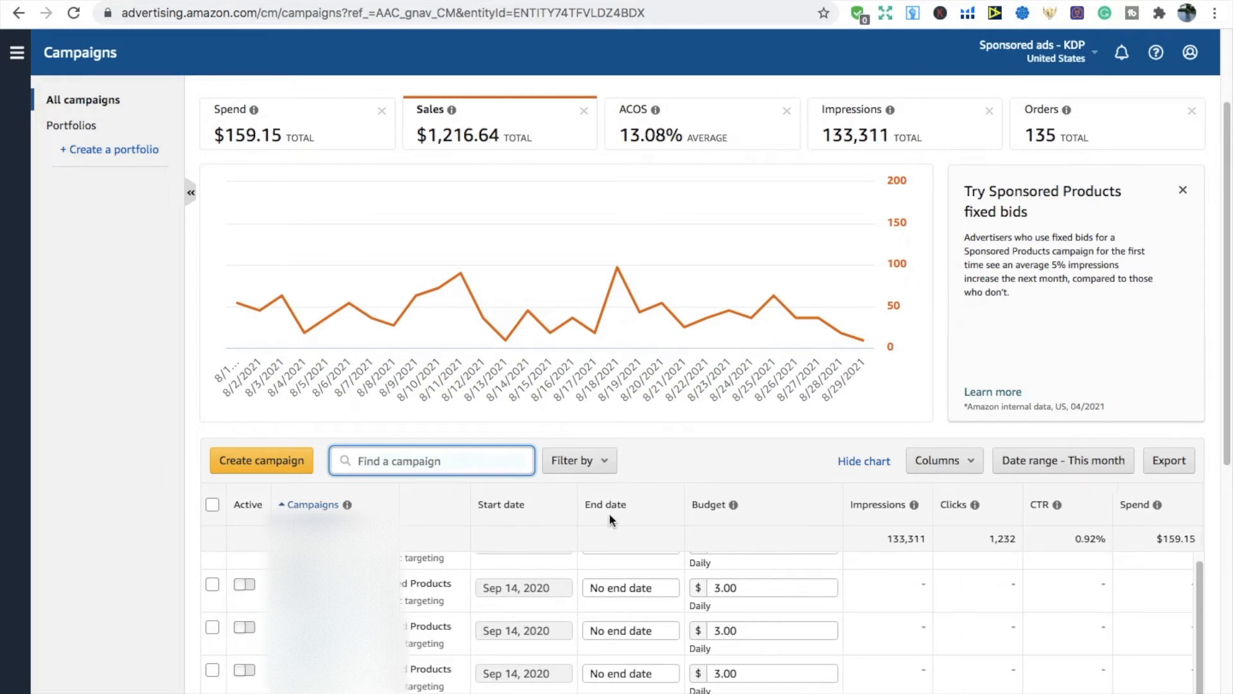
- Read the explanations of the Impressions, Clicks, CTR, Spend, CPC, Orders, Sales and ACOS columns in the campaign list
scroll(635, 518, "right", 3)
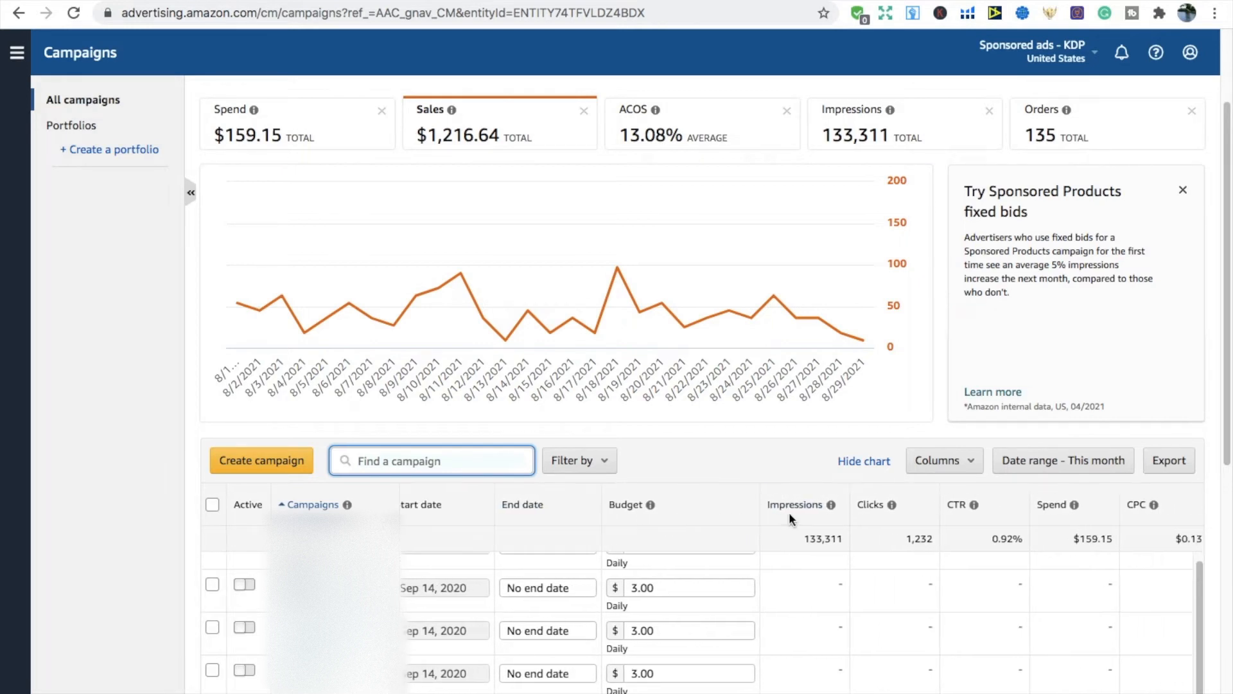
scroll(796, 510, "right", 3)
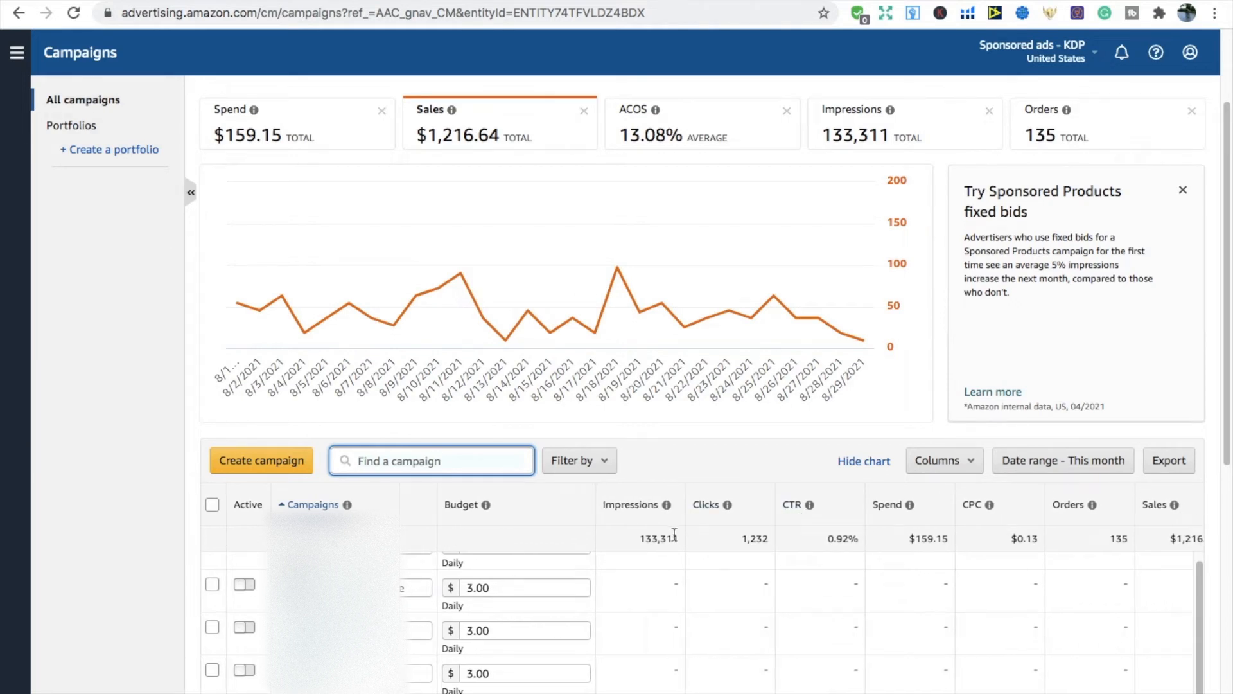
scroll(674, 533, "right", 2)
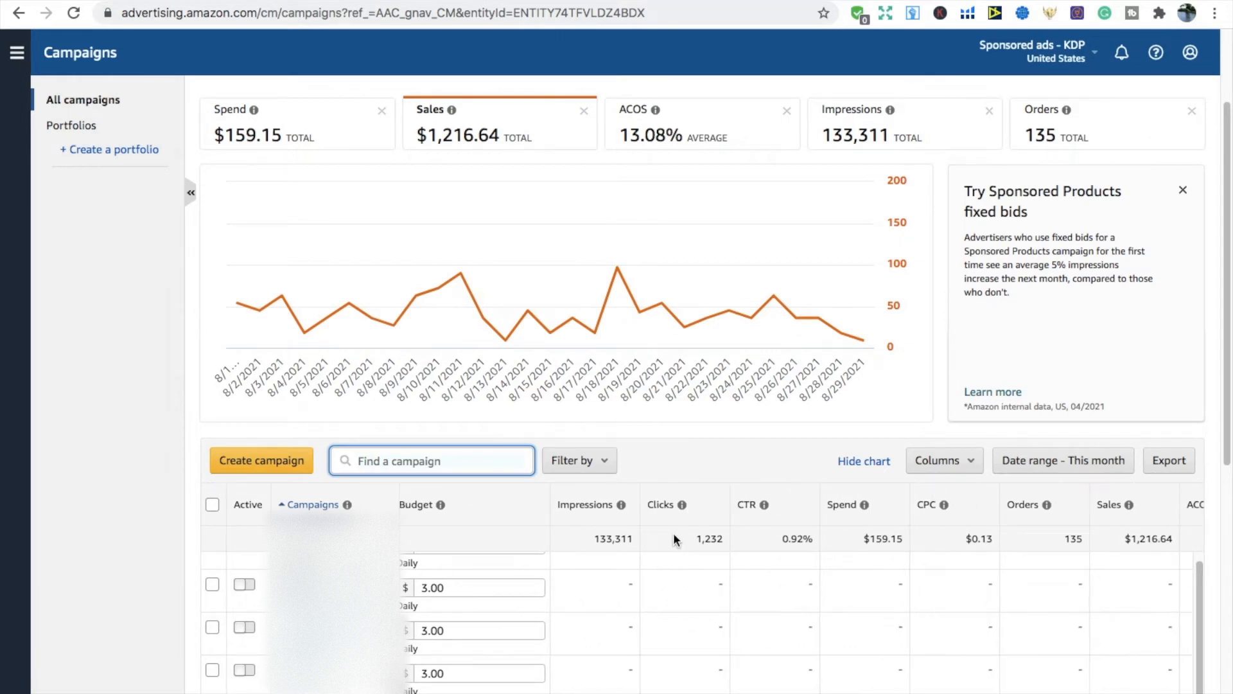
scroll(674, 537, "down", 2)
scroll(673, 533, "down", 1)
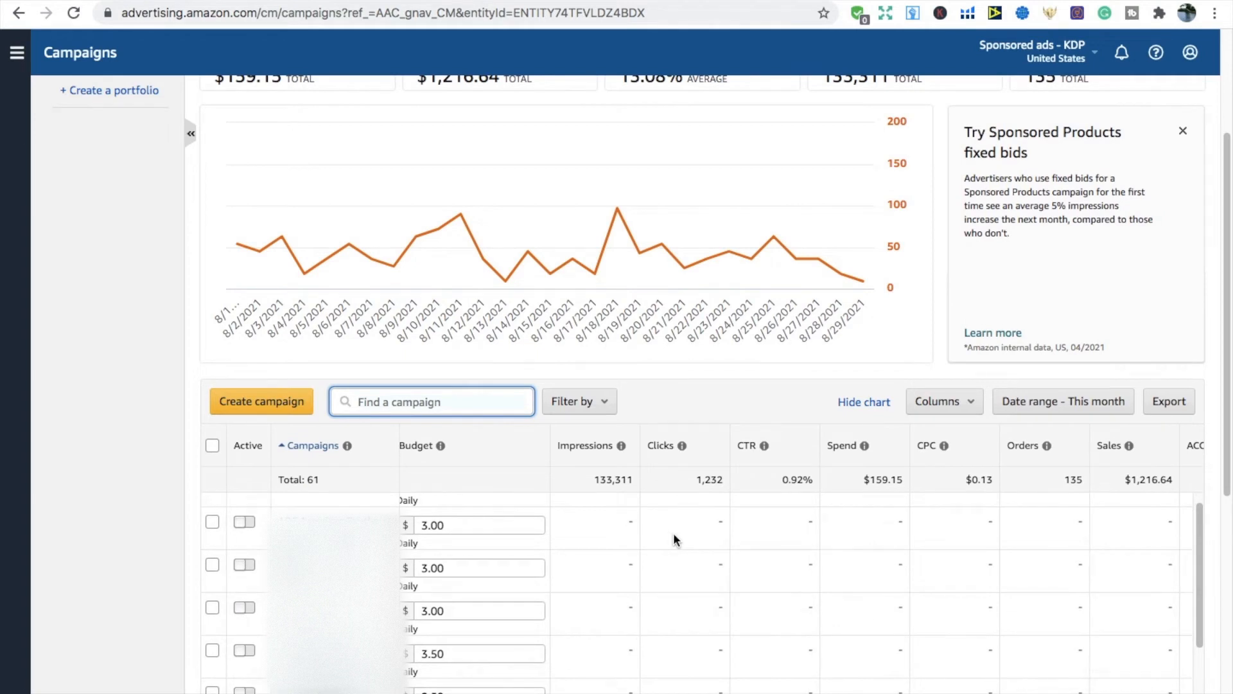
scroll(674, 536, "right", 3)
scroll(673, 533, "right", 1)
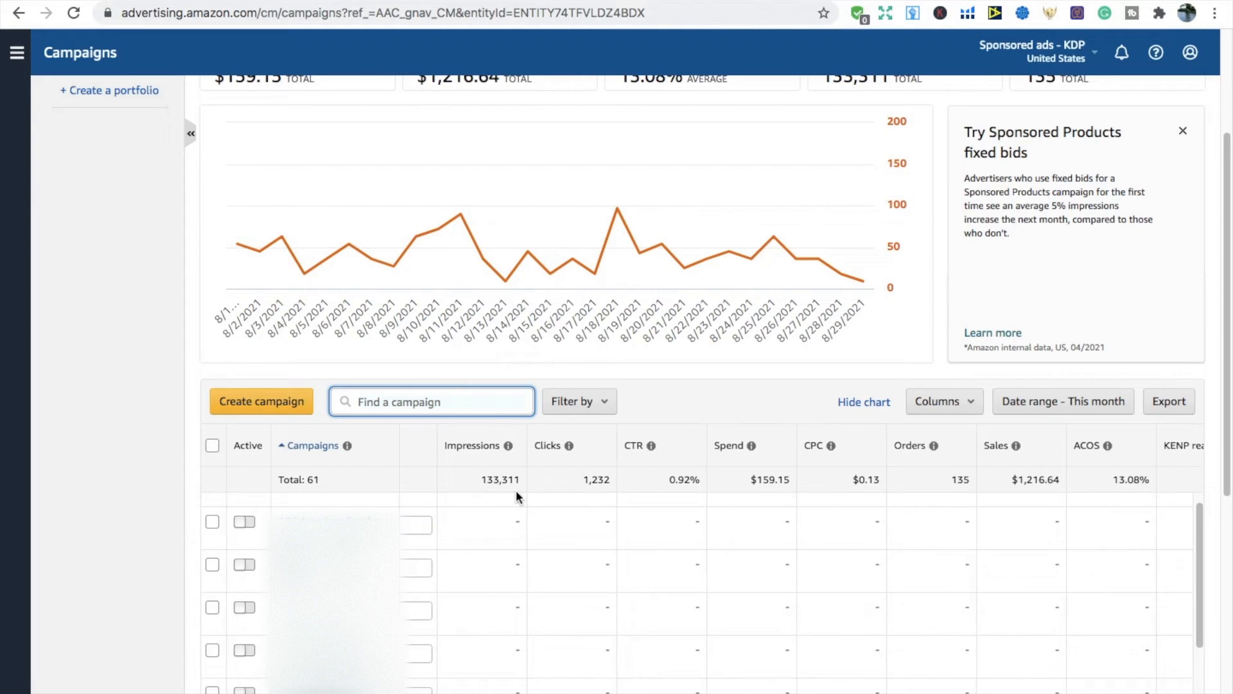
mouse_move(510, 449)
mouse_move(567, 453)
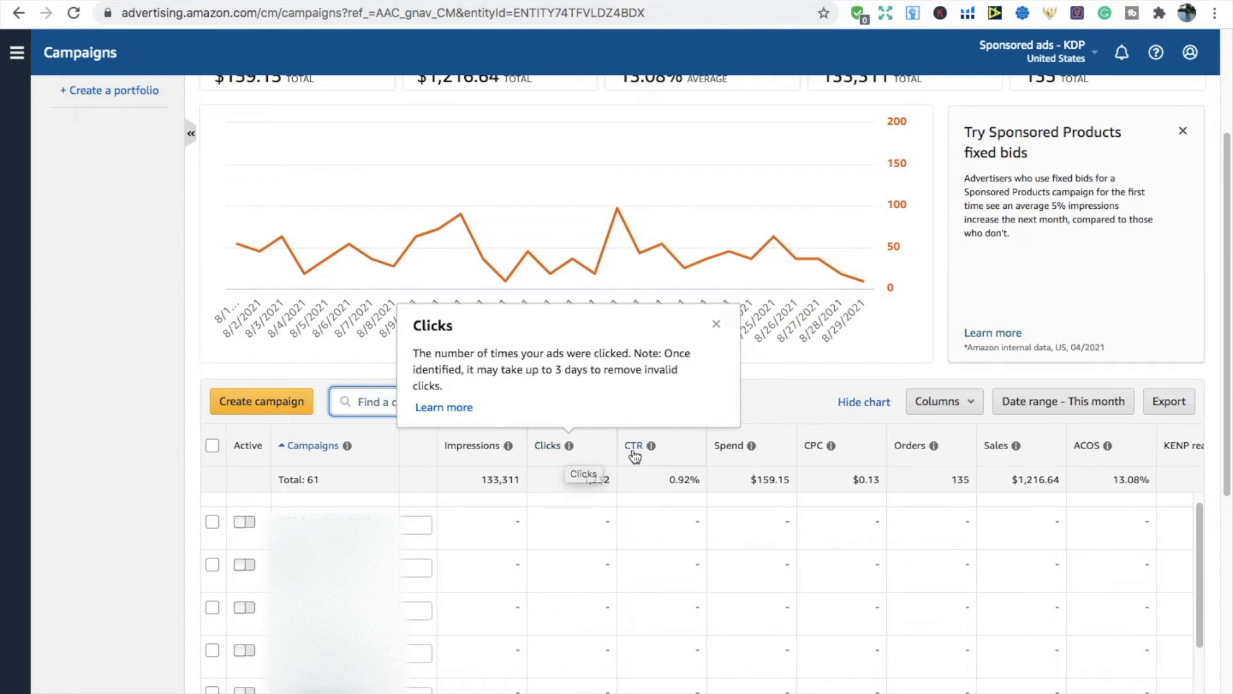
mouse_move(651, 453)
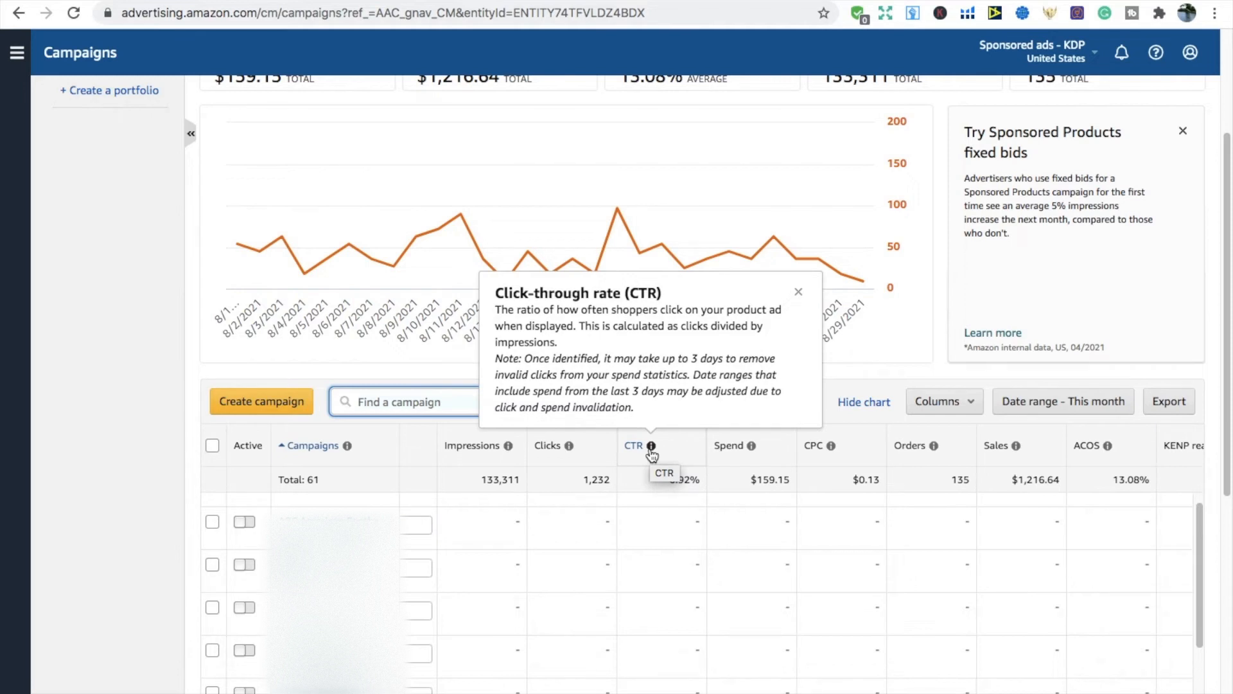
mouse_move(750, 456)
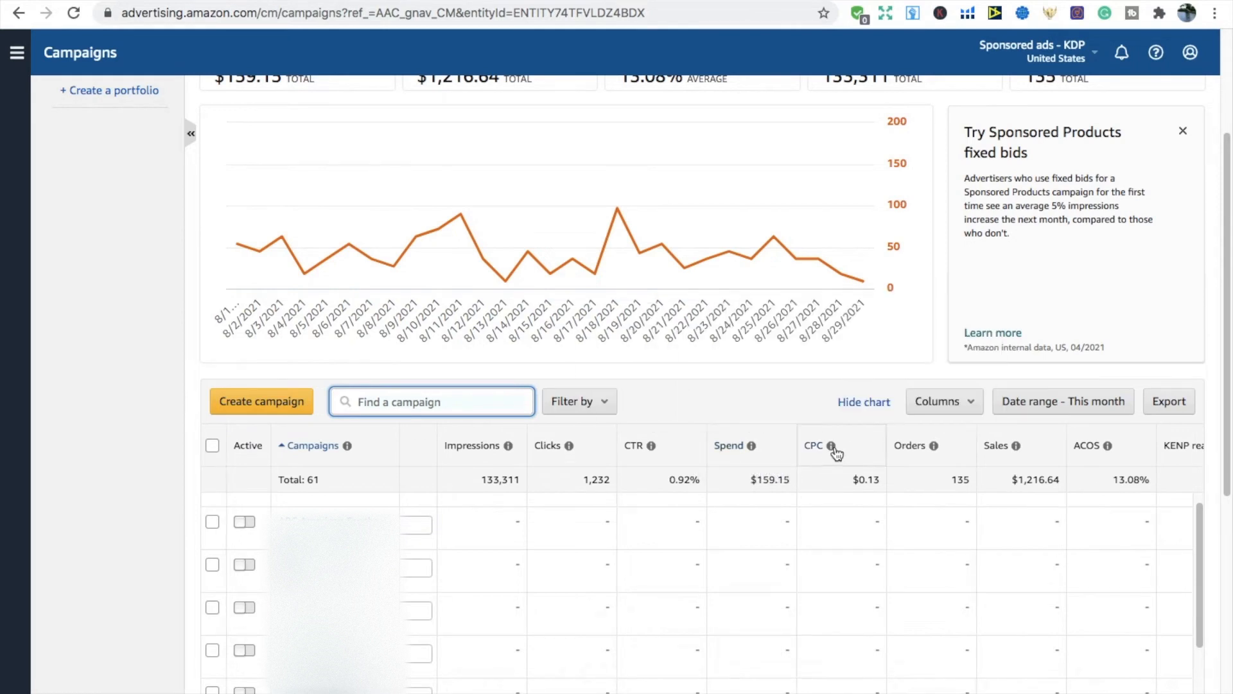
mouse_move(832, 453)
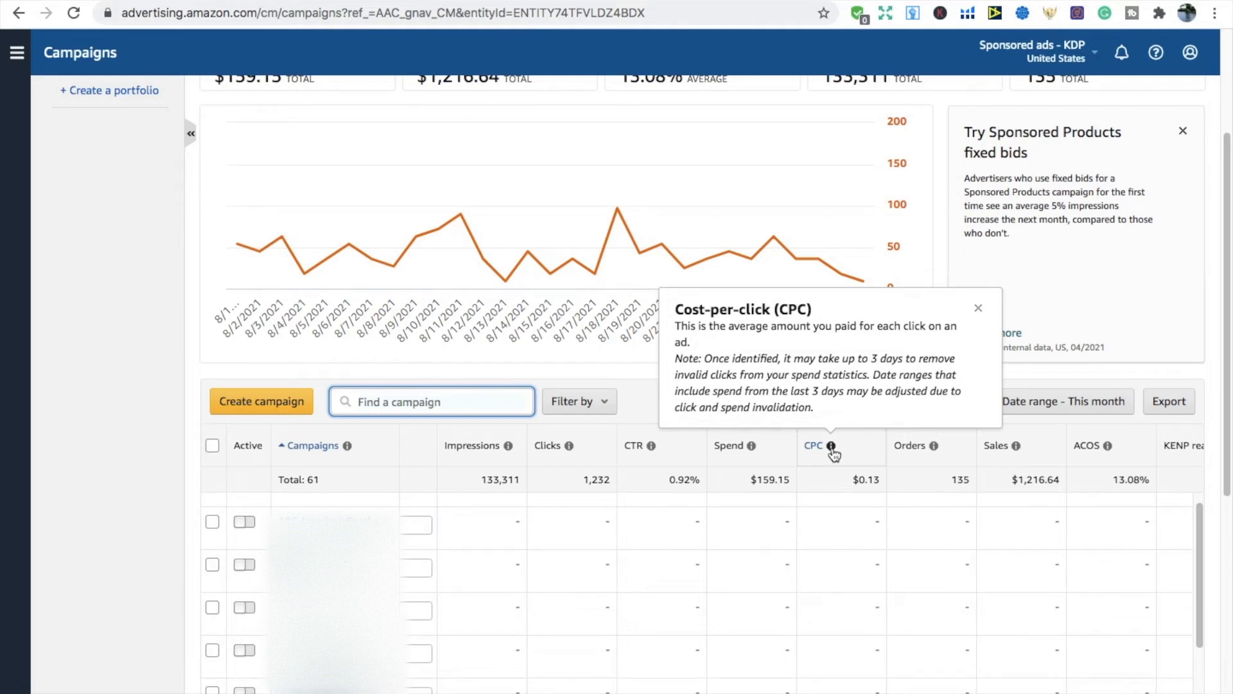
mouse_move(933, 446)
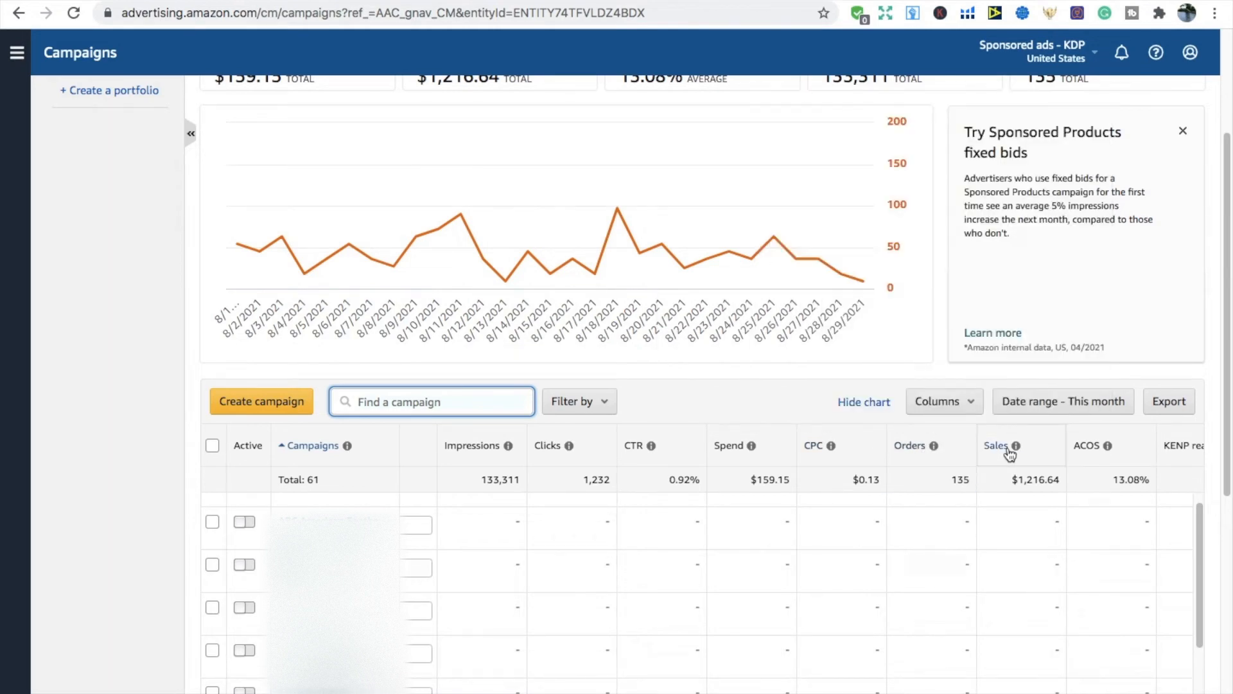
mouse_move(1015, 446)
mouse_move(1107, 449)
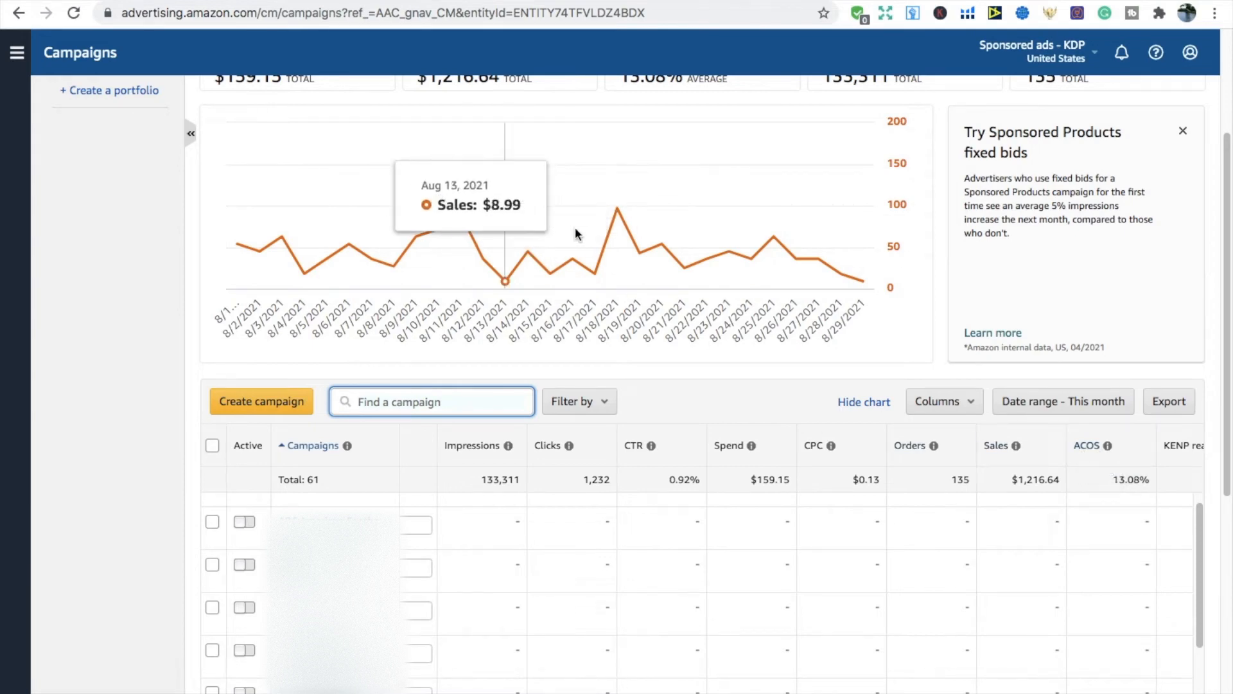
- Switch to the KDP pricing page of Count The Sports and check its list price, printing cost and royalty per marketplace
left_click(514, 1)
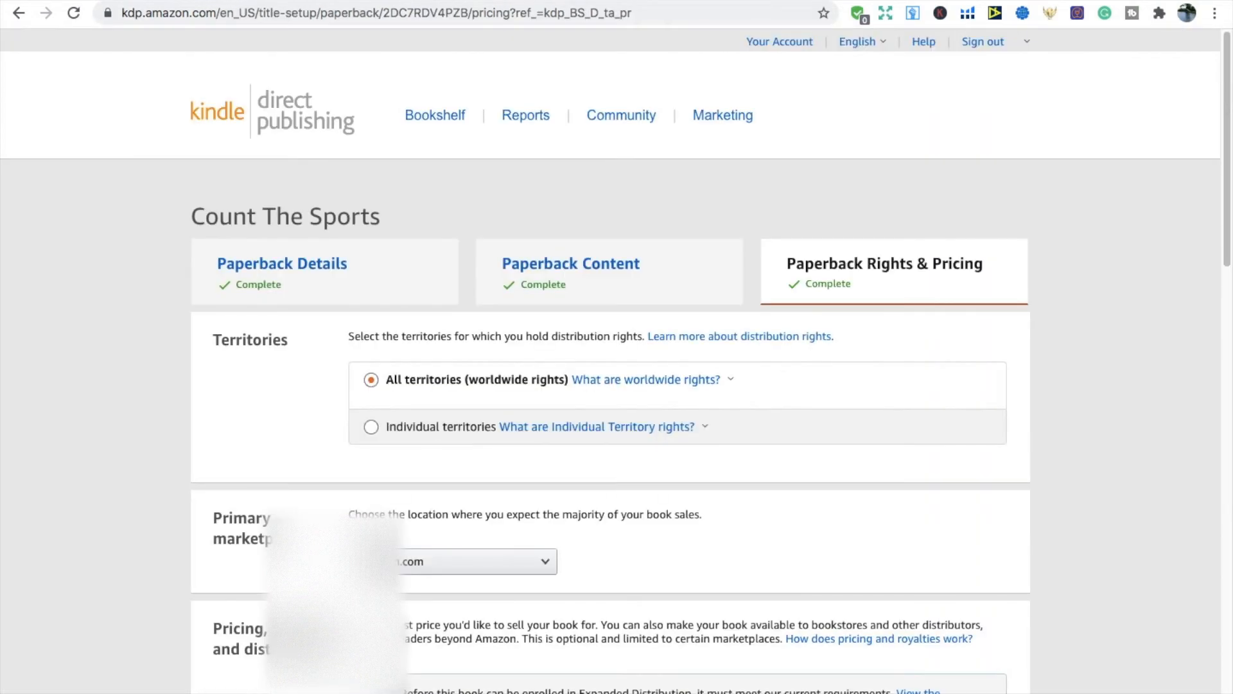
scroll(581, 220, "down", 1)
scroll(629, 254, "down", 6)
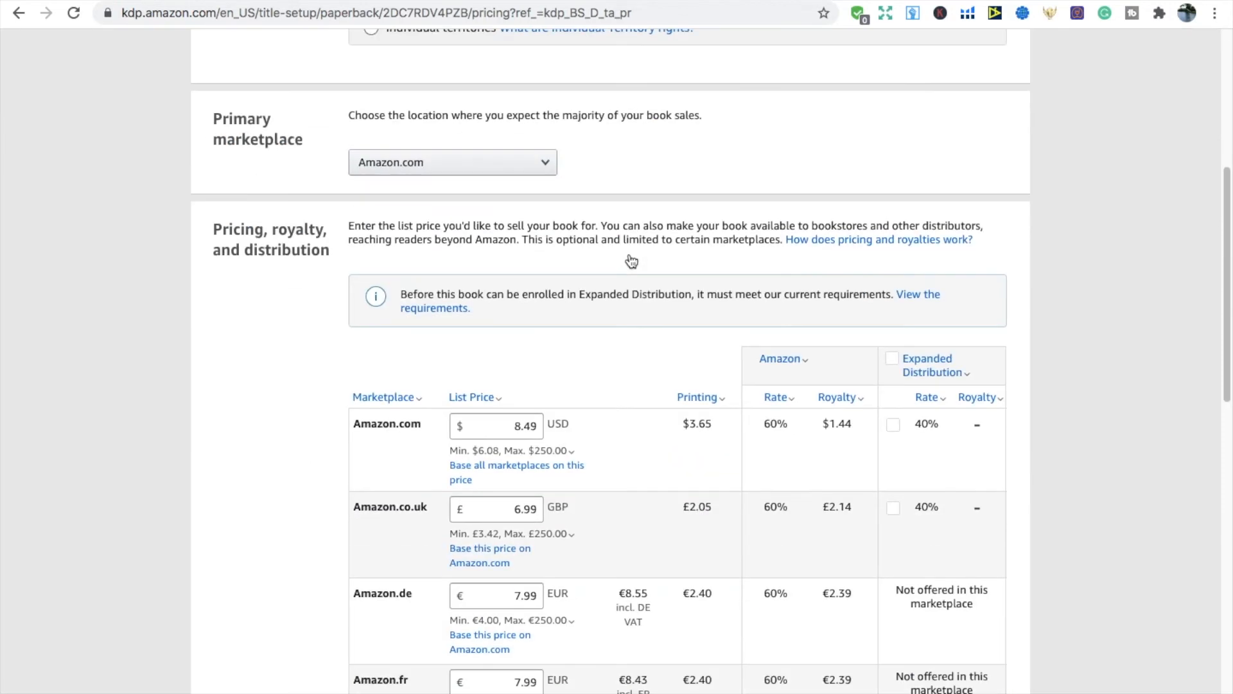
scroll(630, 257, "down", 2)
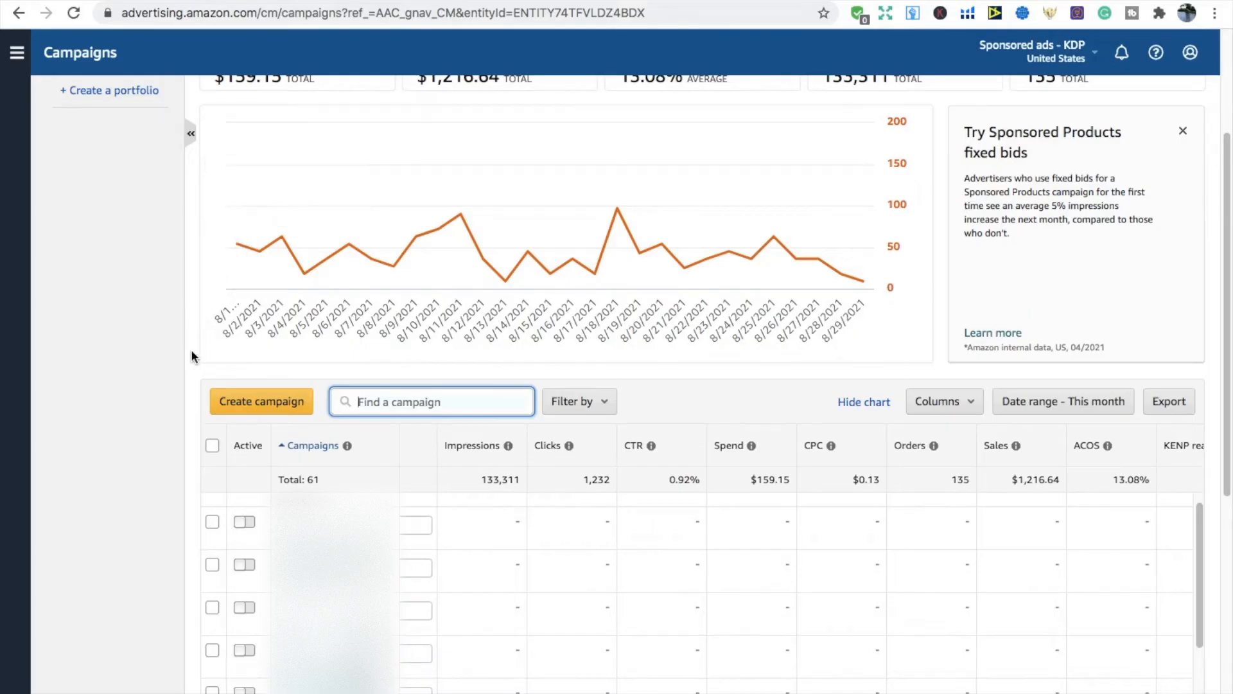
- Return to the Amazon Advertising campaign list and sort it by impressions, highest first
scroll(192, 353, "up", 1)
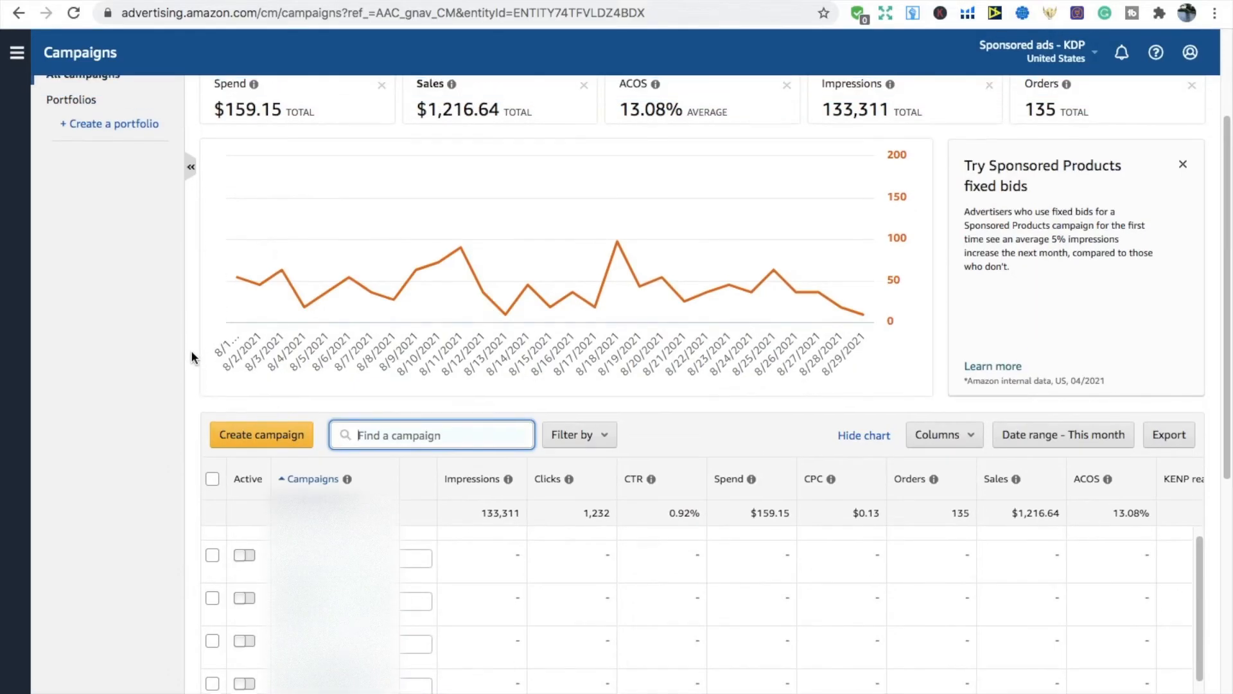
scroll(192, 352, "up", 1)
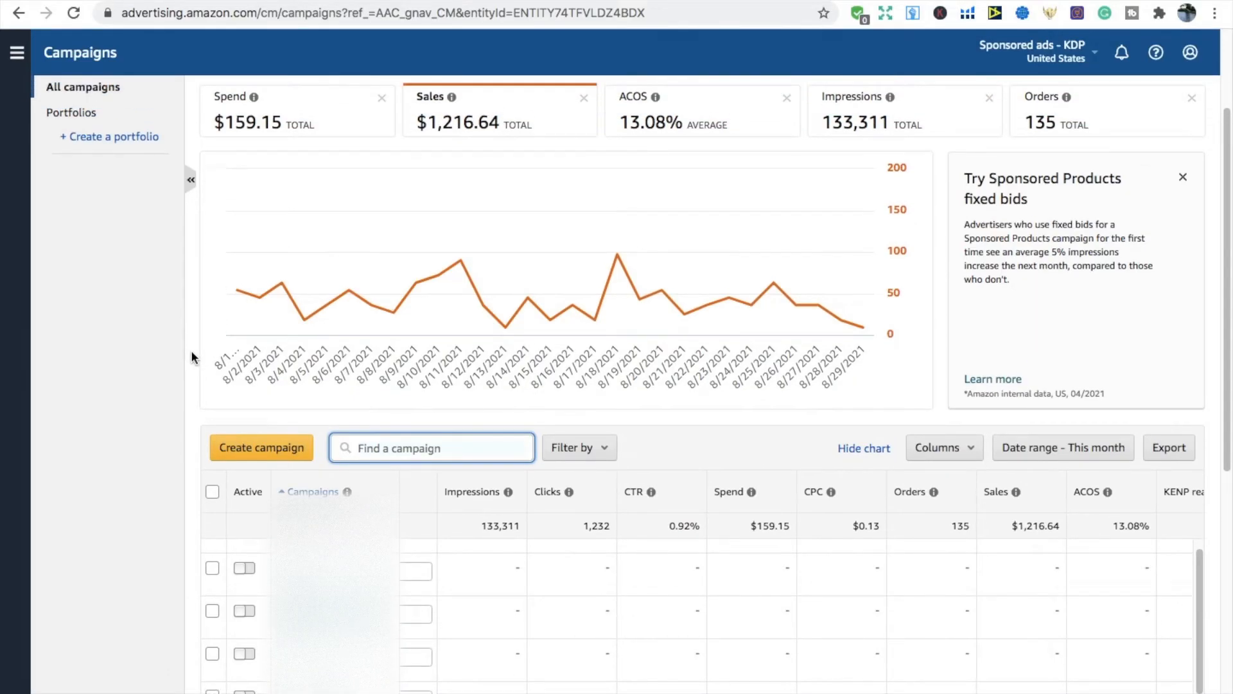
left_click(461, 500)
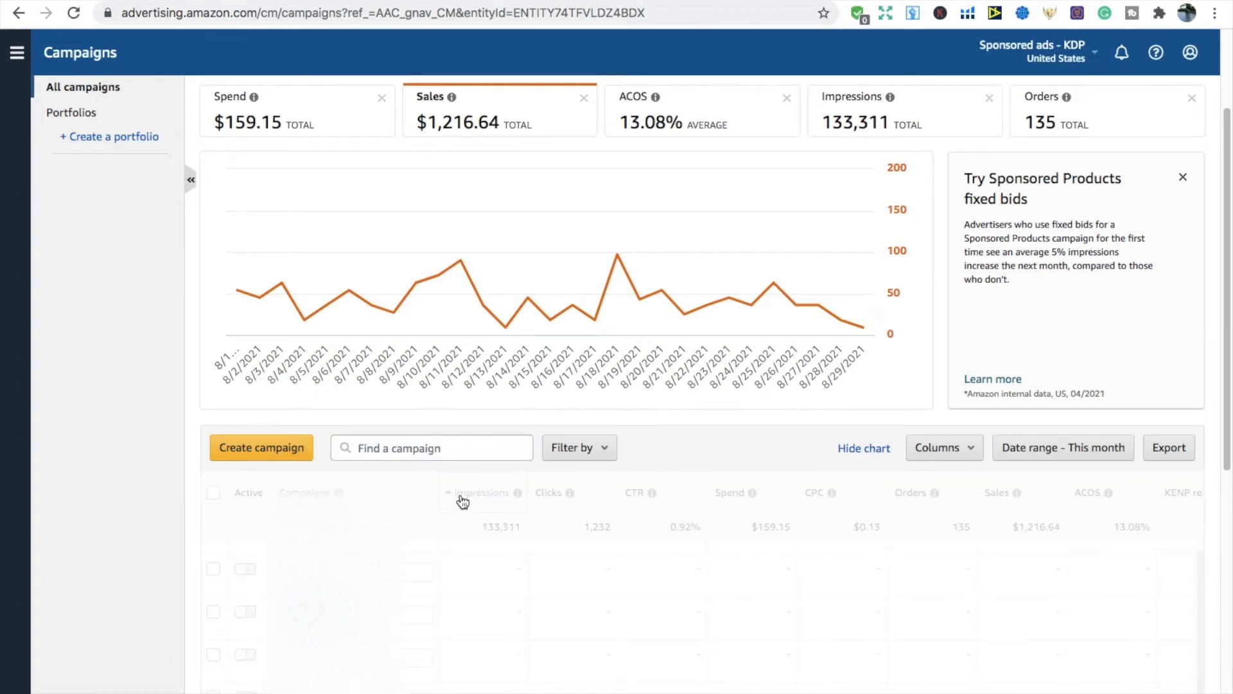
scroll(460, 500, "down", 2)
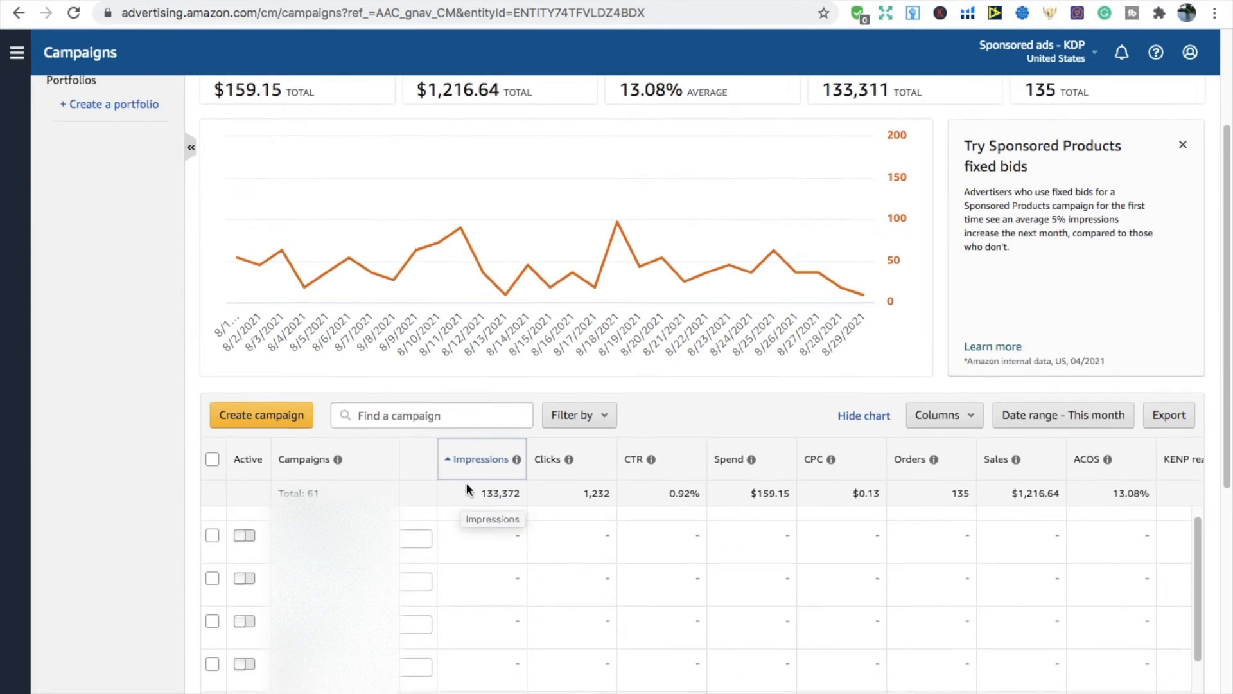
left_click(478, 443)
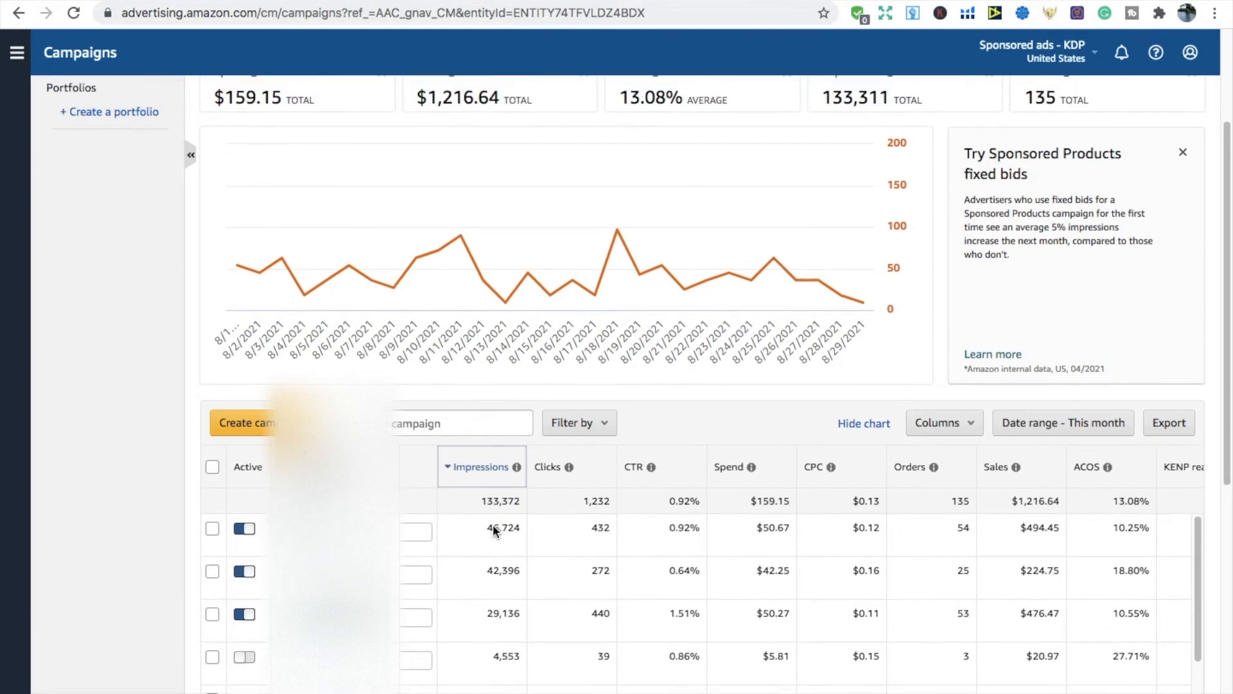
- Compare impressions, clicks, CTR, spend, CPC, orders, sales and ACOS across the active and paused campaigns in the sorted list
scroll(493, 531, "down", 1)
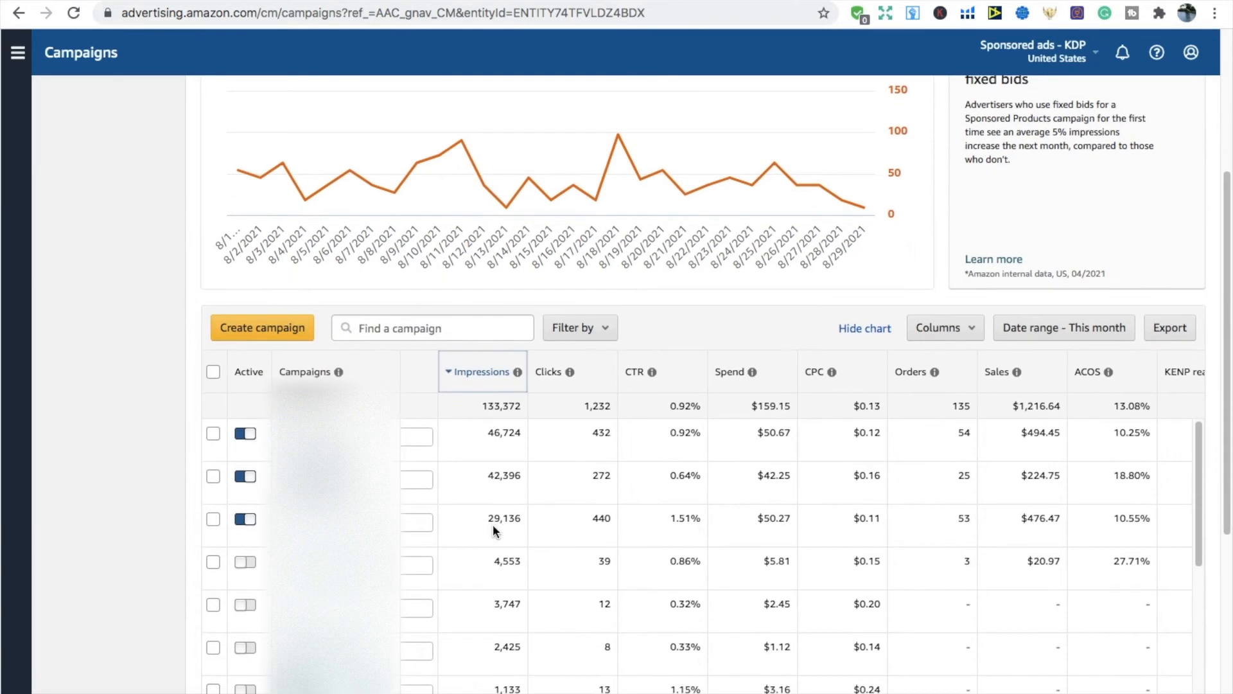
scroll(493, 530, "down", 2)
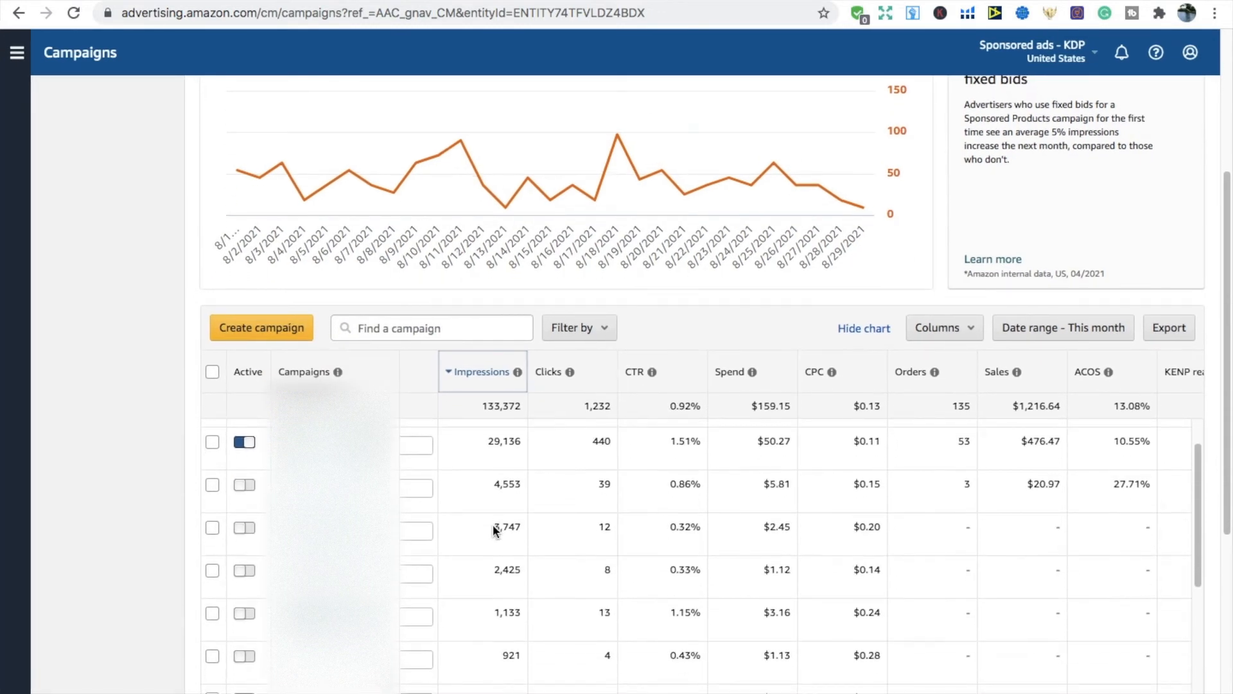
scroll(494, 530, "down", 1)
scroll(493, 529, "down", 1)
scroll(493, 528, "down", 2)
scroll(494, 527, "down", 3)
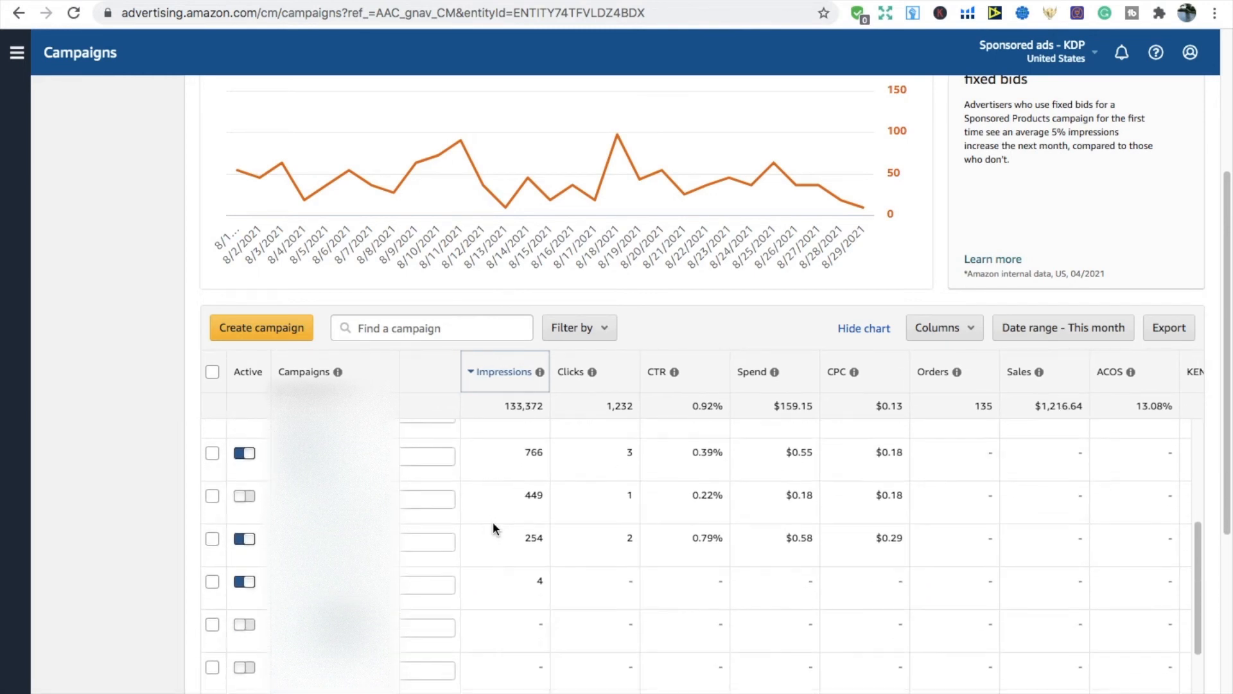
scroll(493, 528, "up", 3)
scroll(493, 528, "down", 3)
scroll(493, 528, "up", 2)
scroll(500, 526, "up", 6)
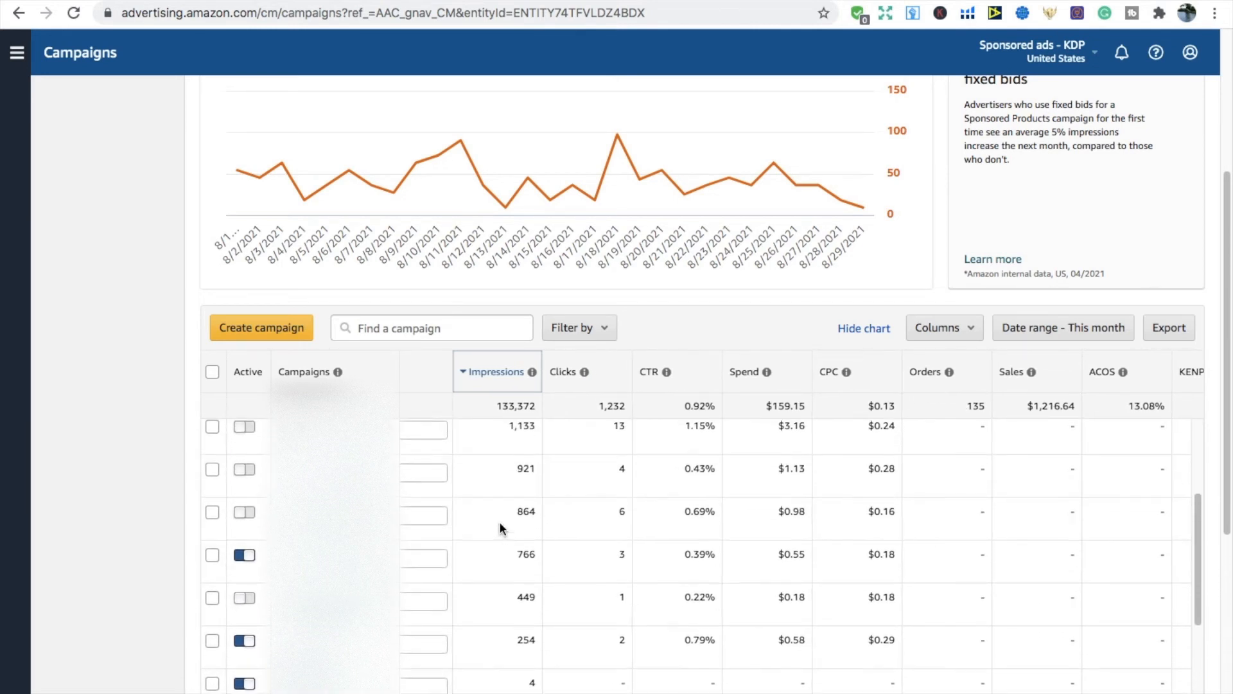
scroll(499, 522, "up", 1)
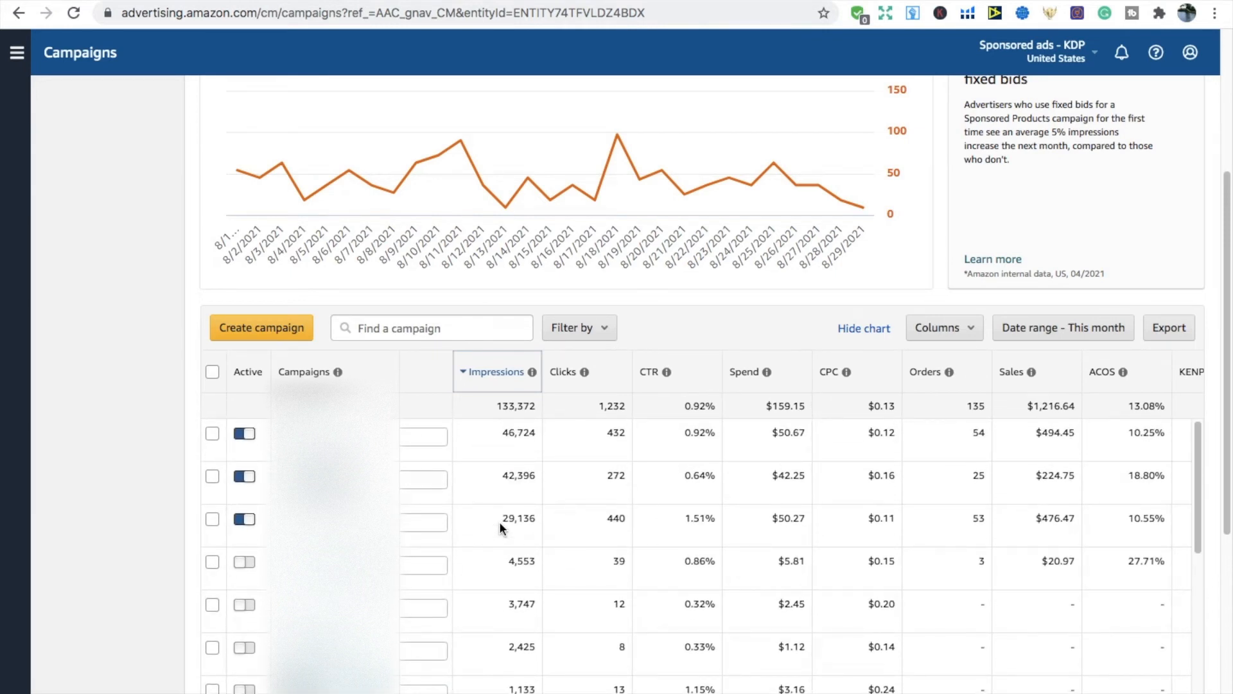
- Review the status, targeting type, start date and daily budget of the campaigns with the most impressions
scroll(499, 522, "left", 6)
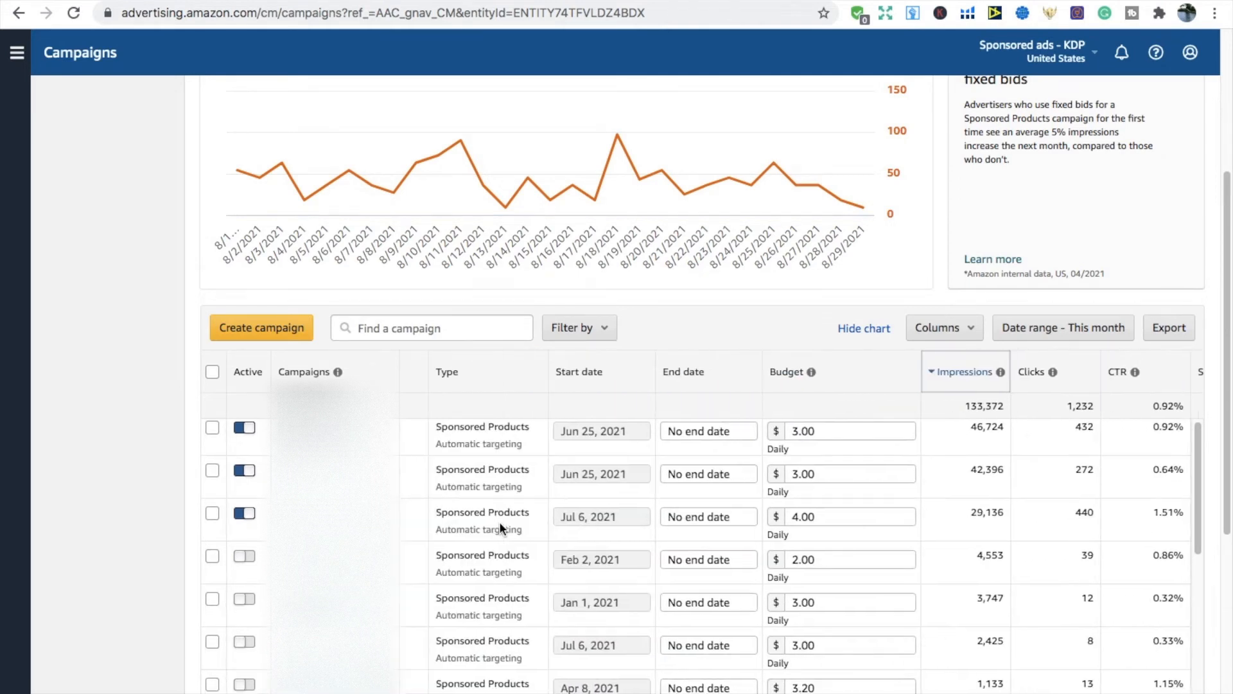
scroll(500, 524, "left", 2)
scroll(502, 515, "right", 3)
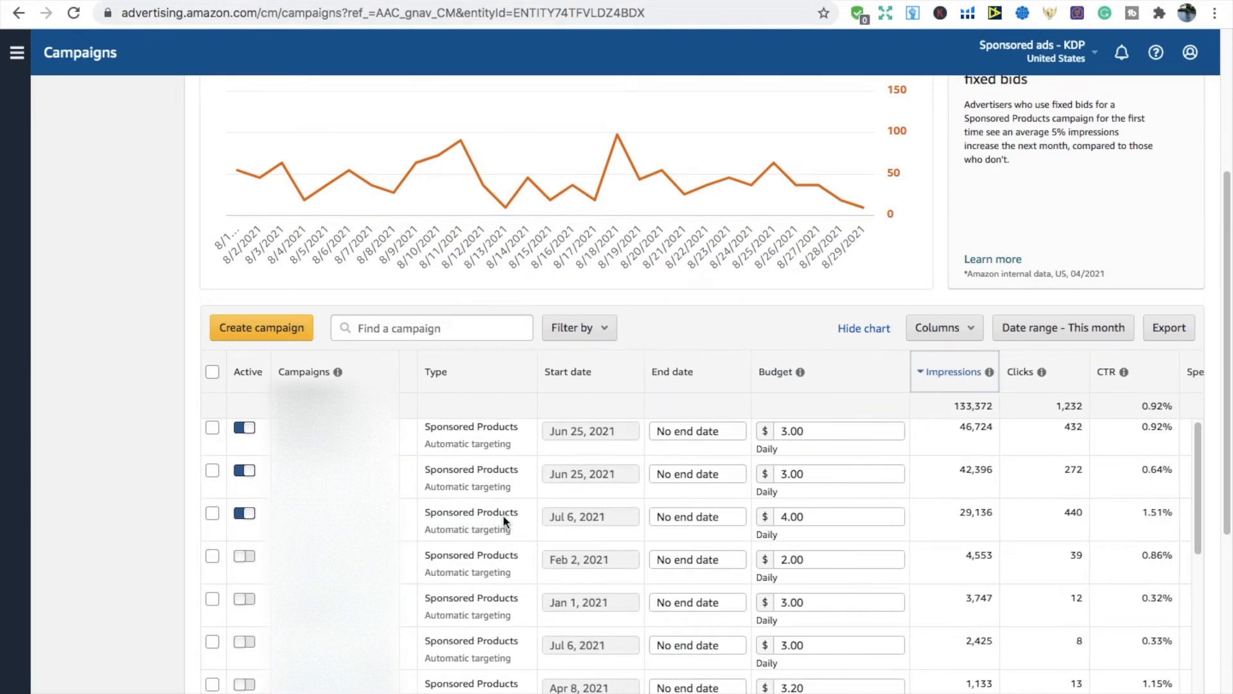
scroll(503, 514, "left", 3)
scroll(503, 514, "down", 1)
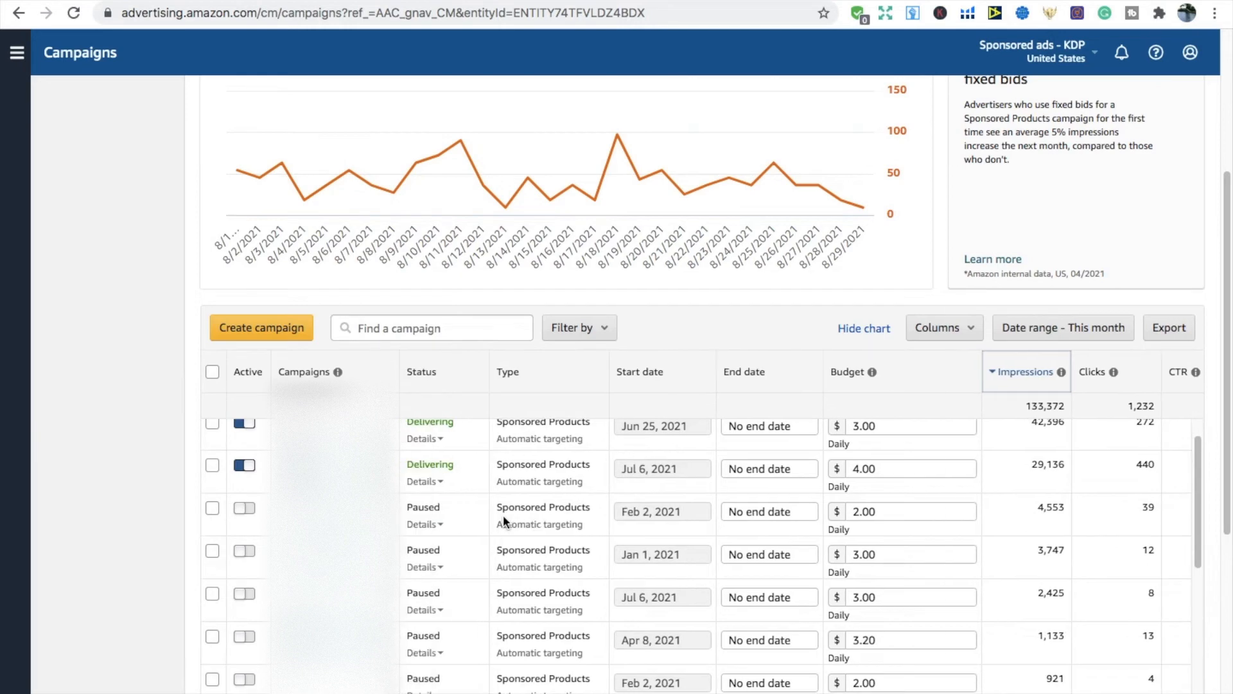
scroll(503, 515, "right", 1)
scroll(503, 518, "up", 5)
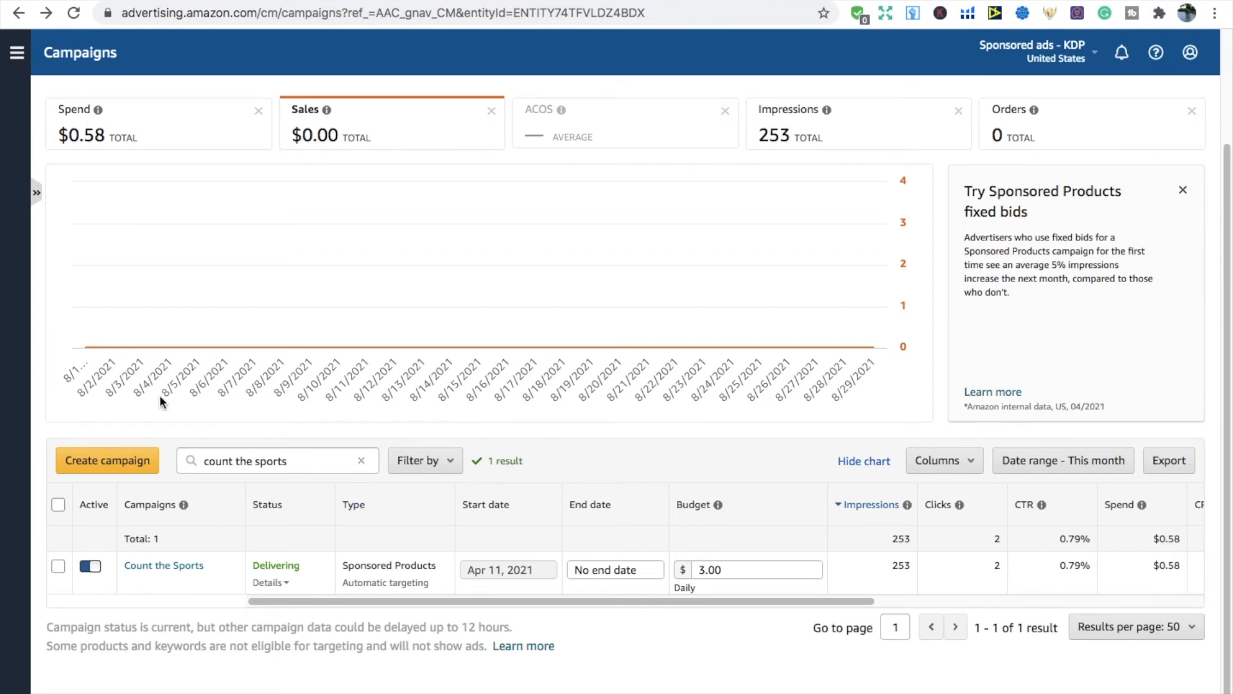
- Examine the Count the Sports campaign's impressions, clicks, CTR, spend, CPC and orders
mouse_move(129, 344)
scroll(891, 564, "right", 3)
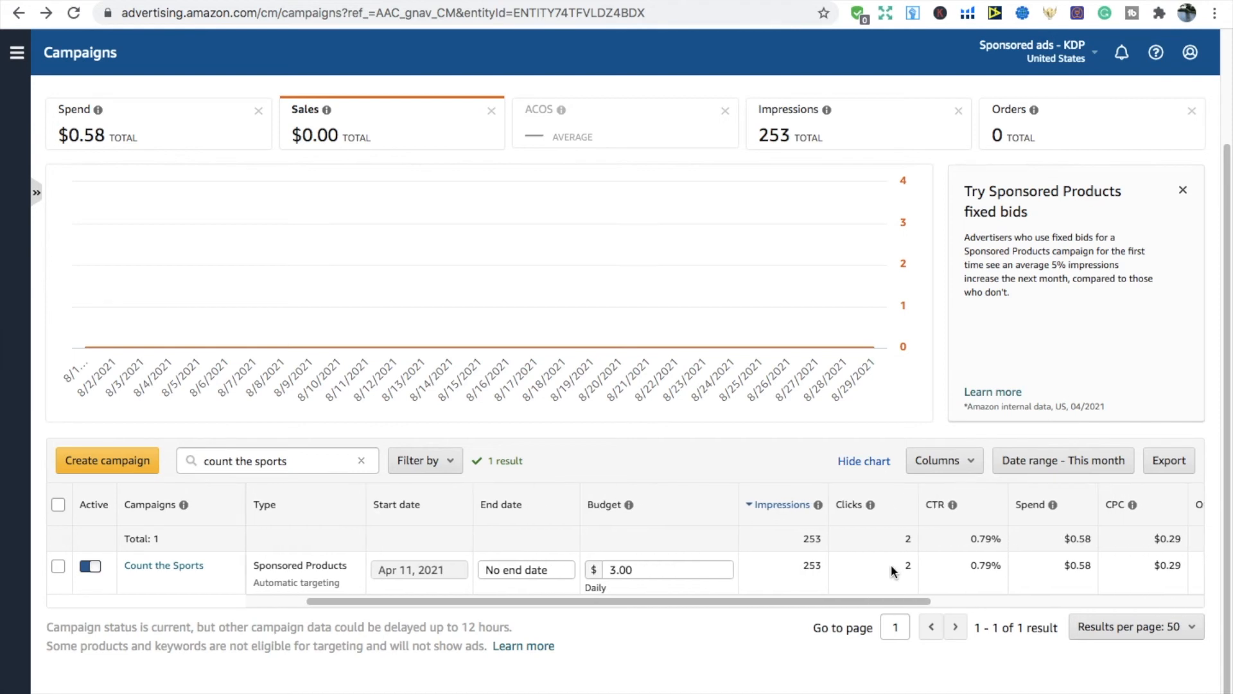
scroll(891, 564, "right", 1)
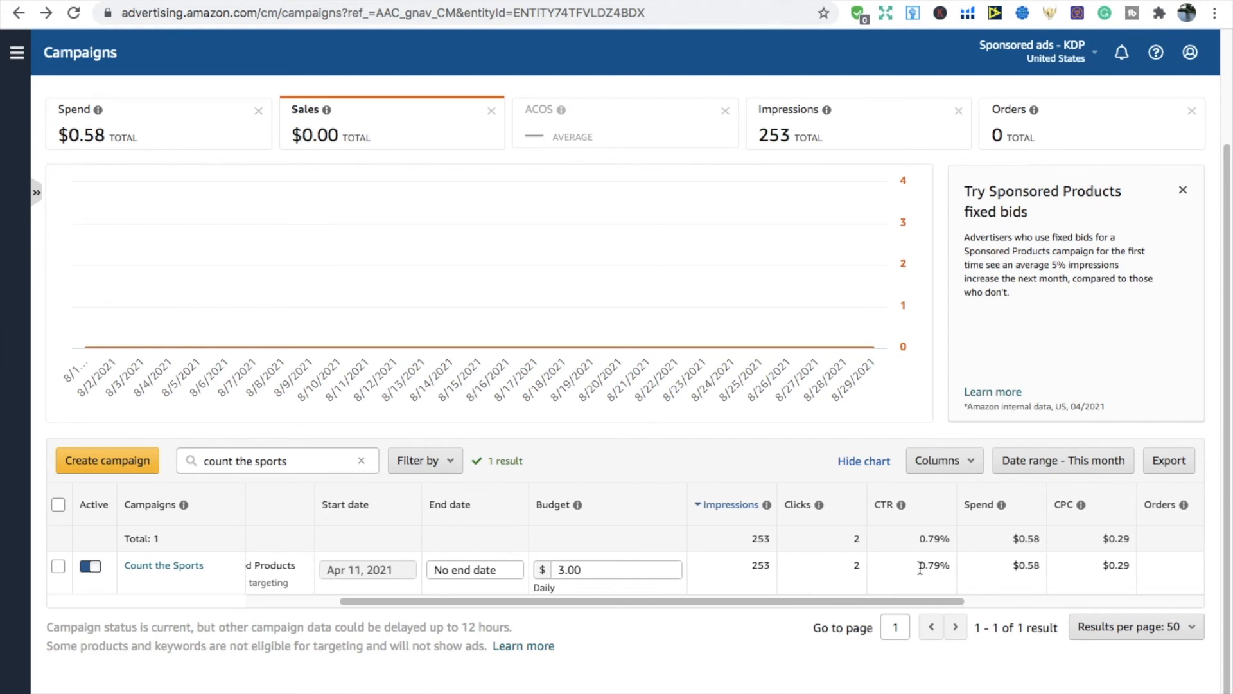
scroll(914, 566, "right", 2)
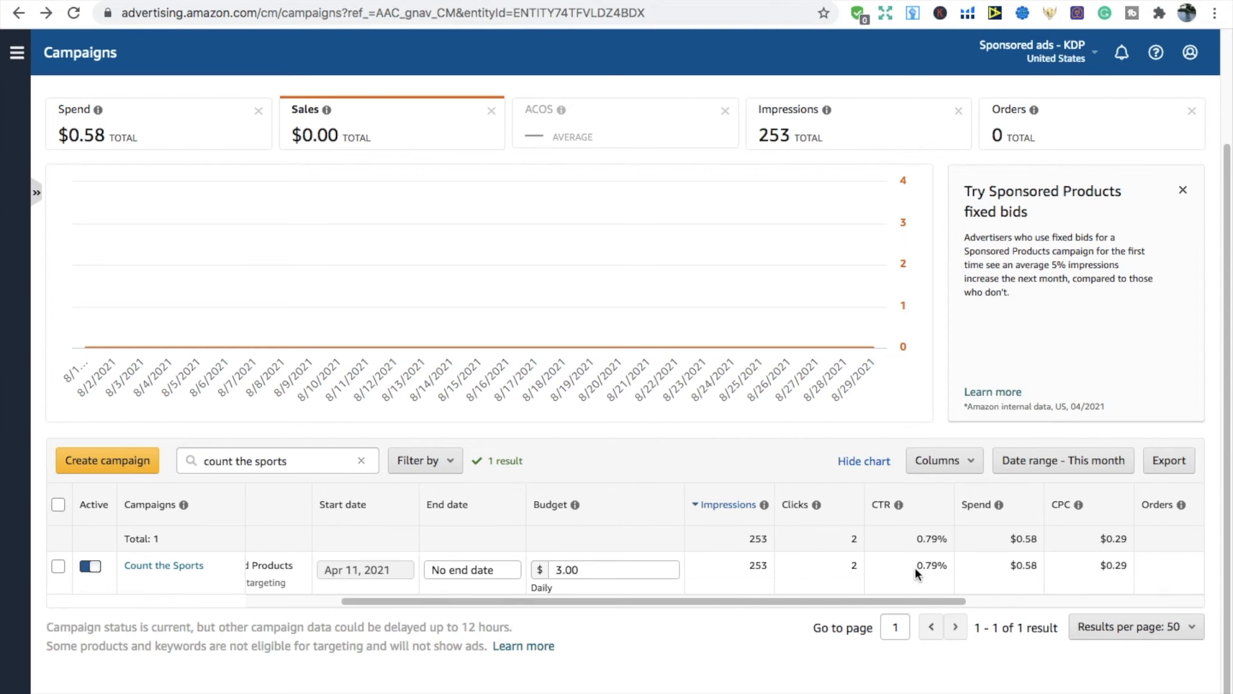
scroll(914, 567, "right", 1)
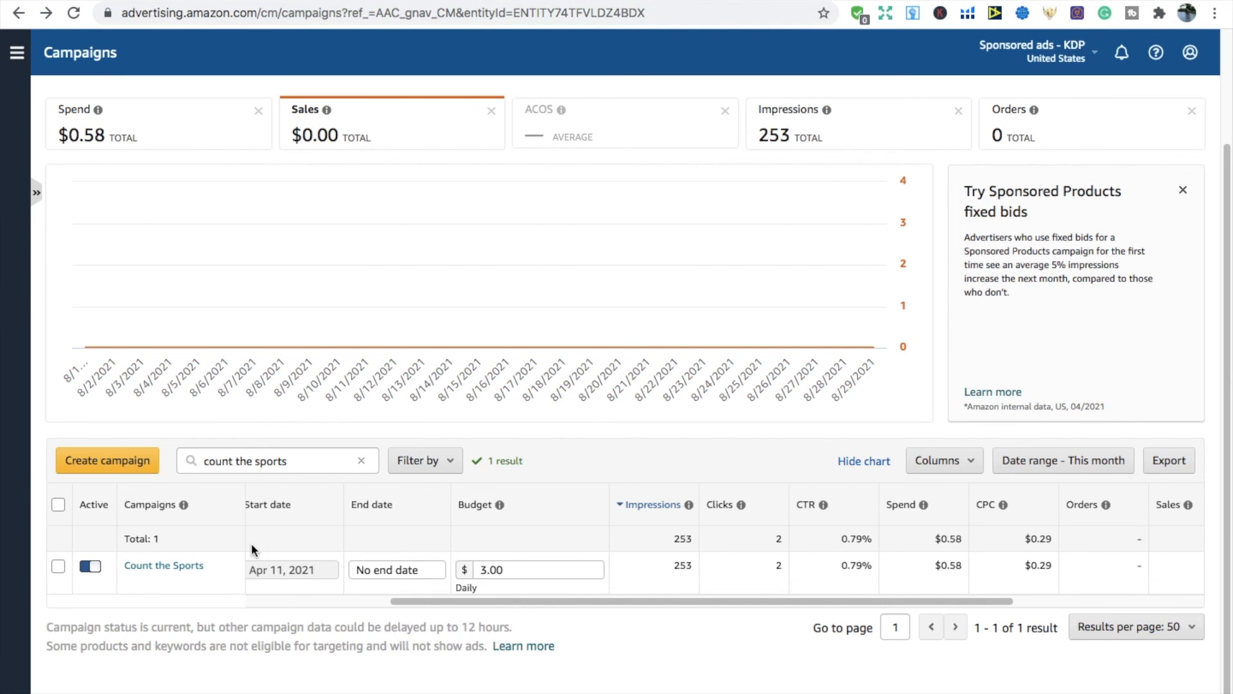
- Open Ad group 1 of the Count the Sports campaign and display its customer search terms
left_click(193, 571)
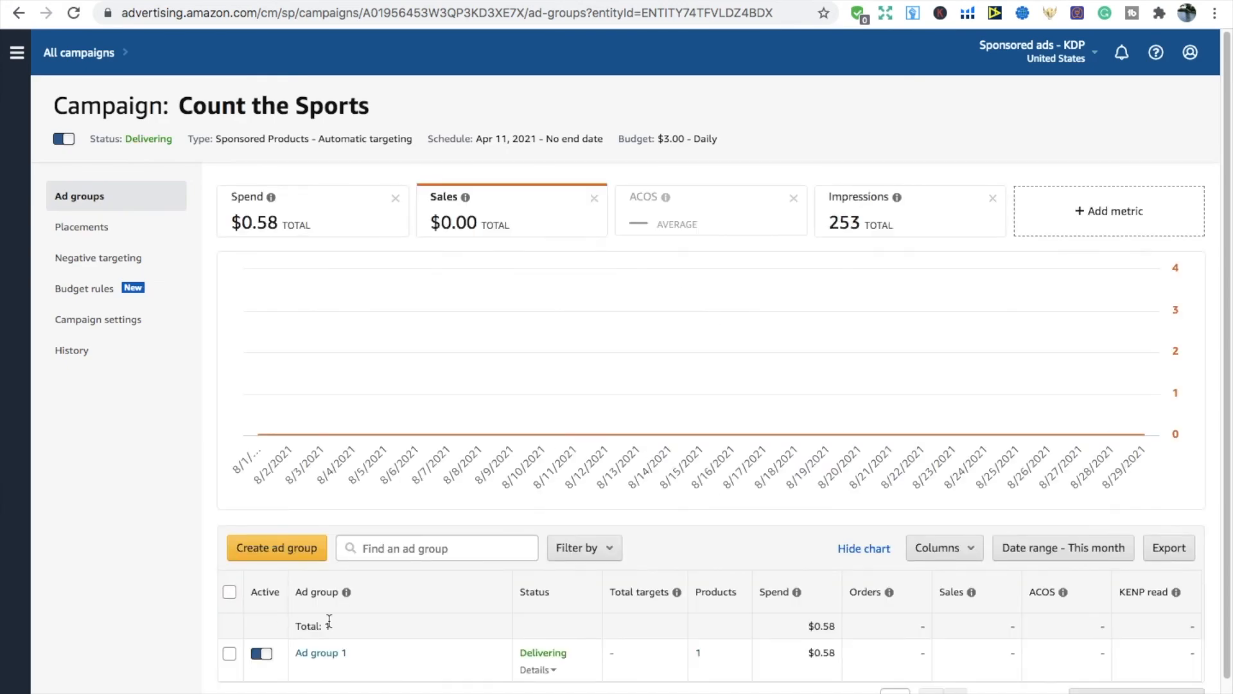
left_click(332, 653)
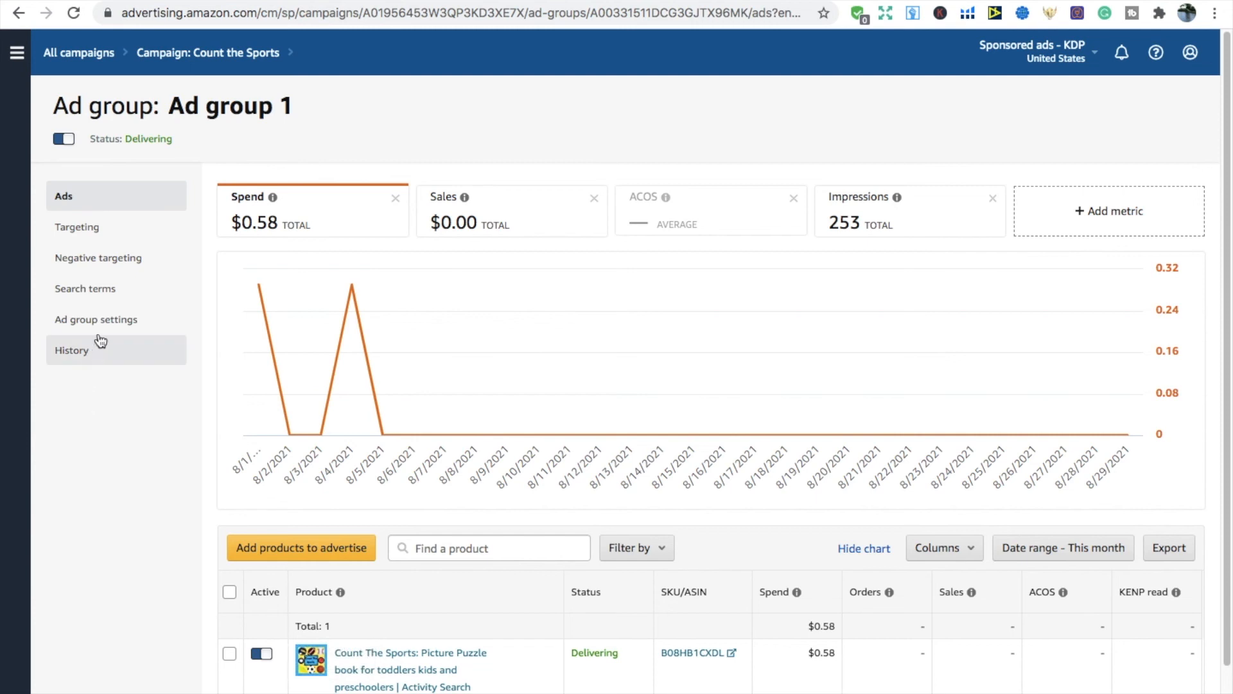
left_click(114, 294)
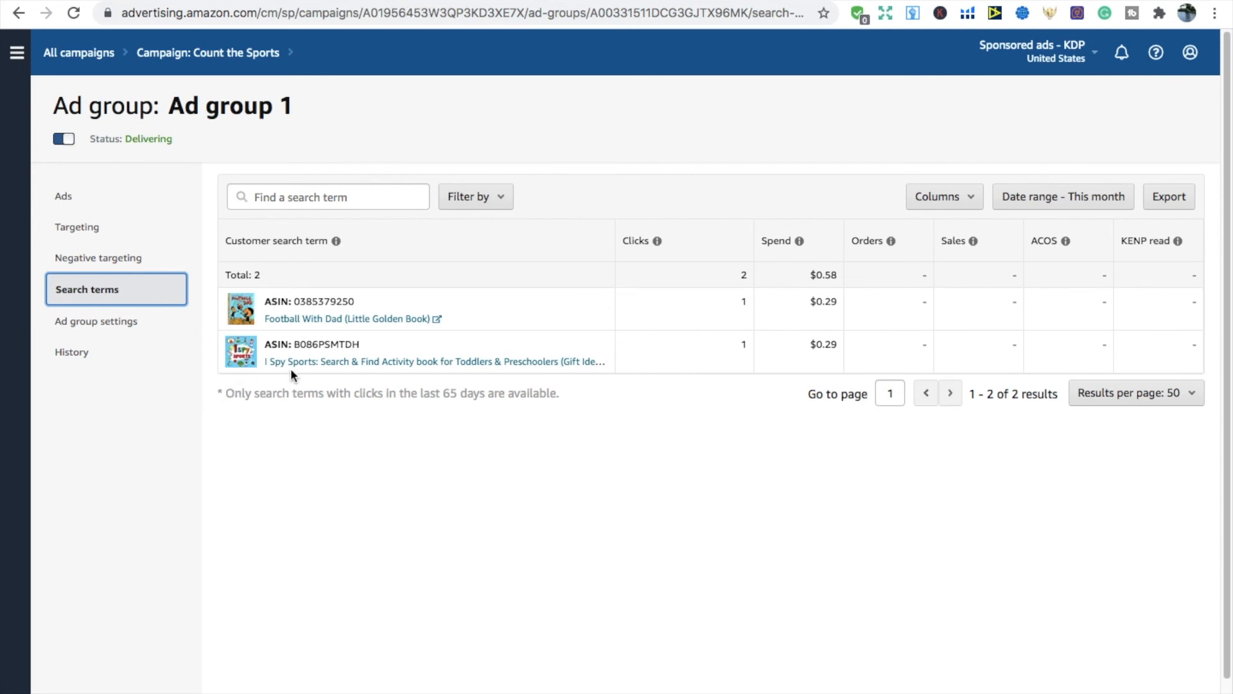
left_click_drag(360, 299, 294, 301)
right_click(302, 302)
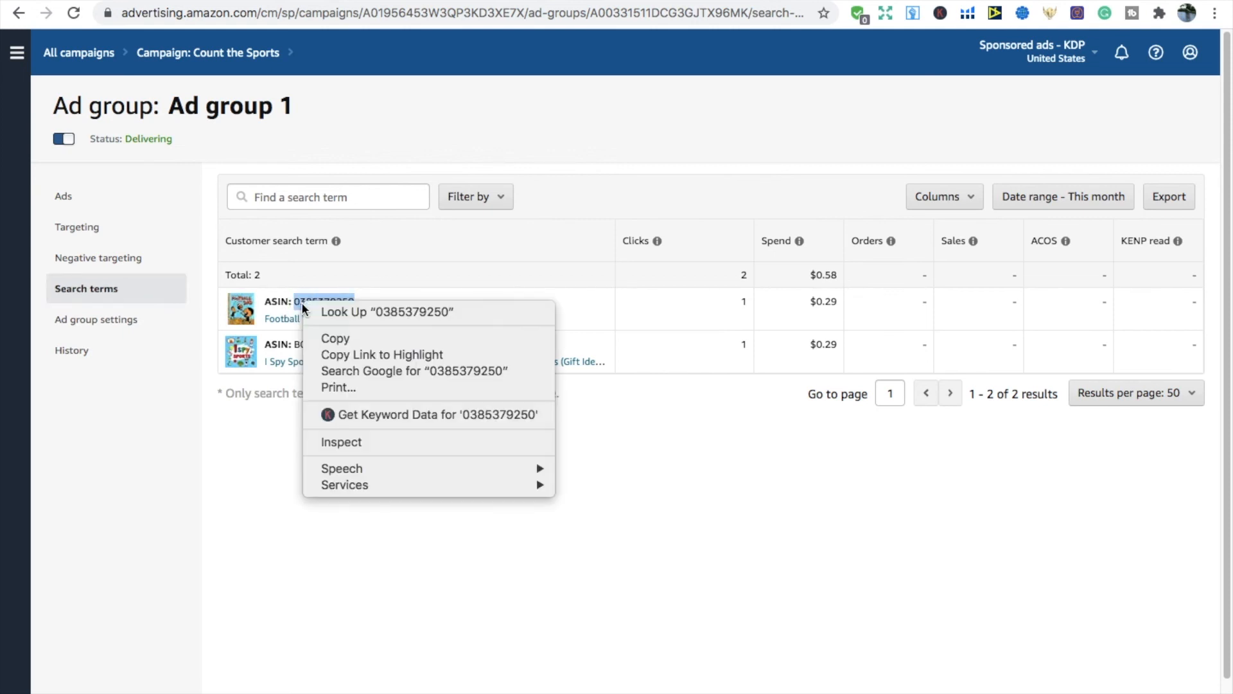
left_click(326, 335)
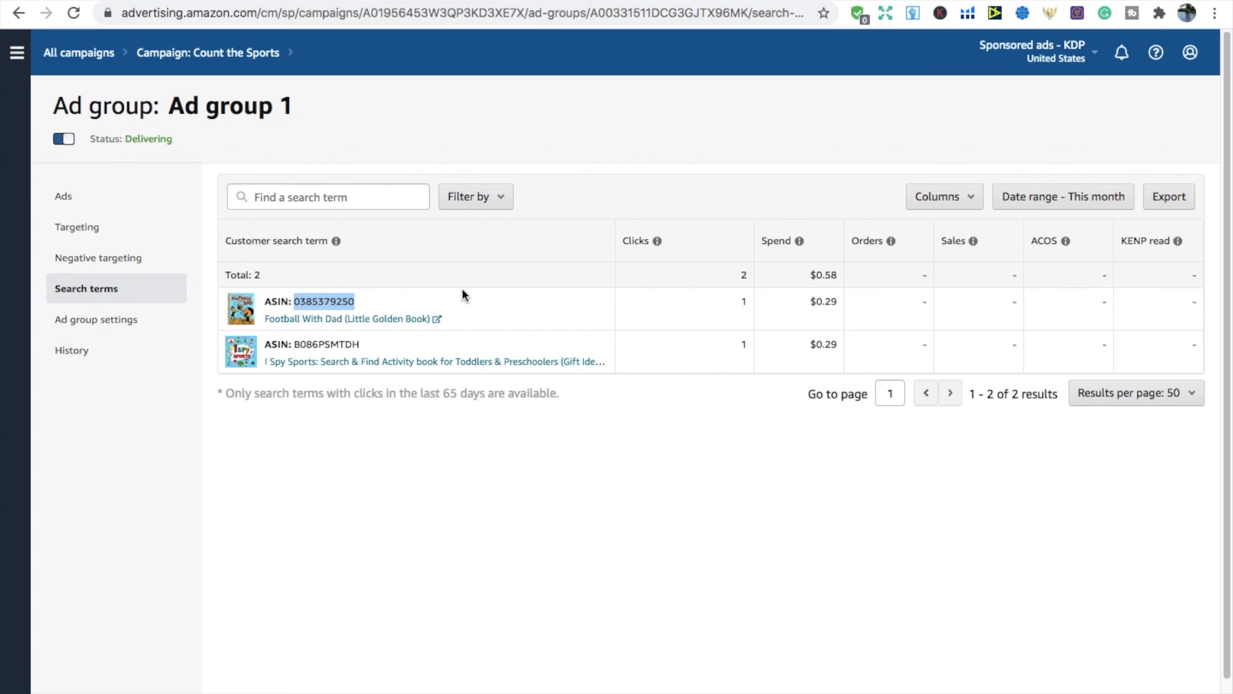
right_click(348, 298)
left_click(370, 332)
left_click(167, 273)
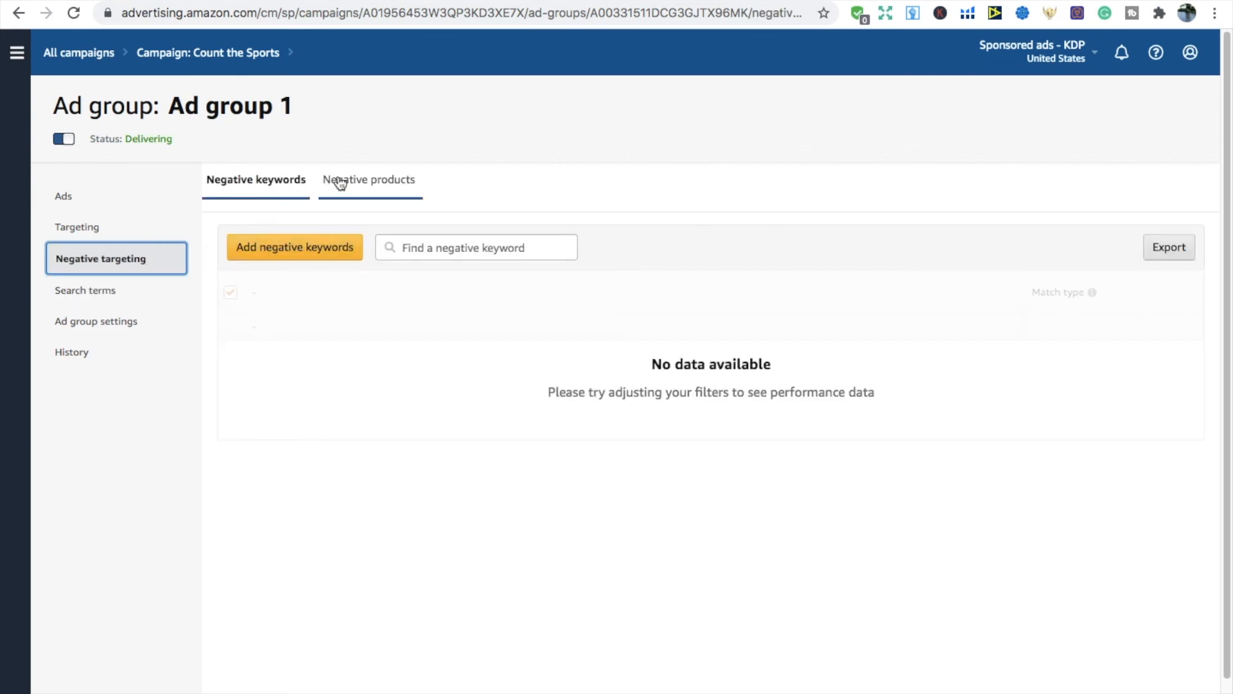
left_click(365, 184)
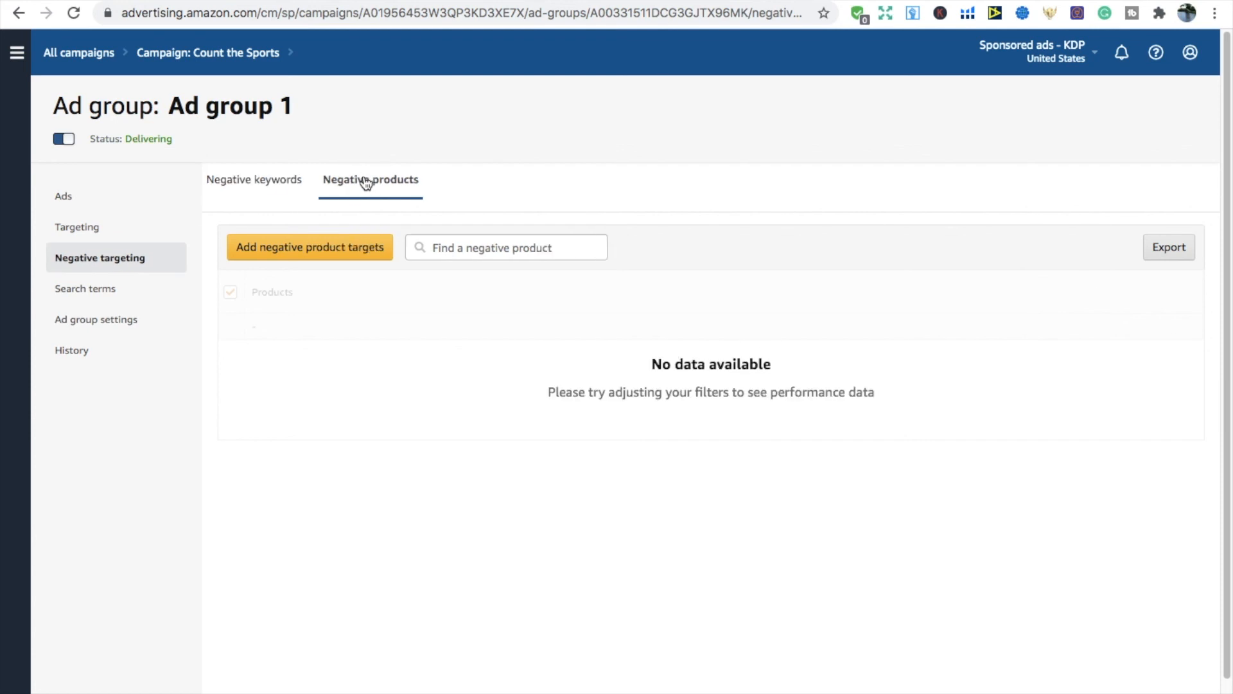
left_click(363, 247)
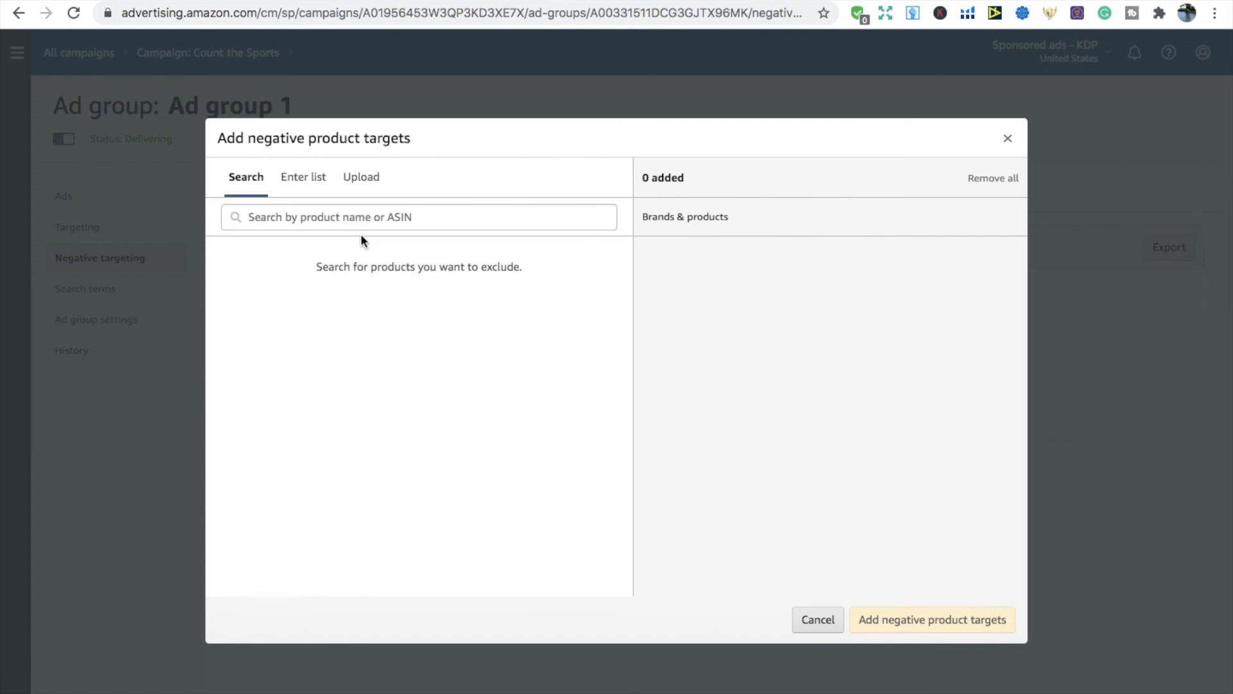
left_click(357, 216)
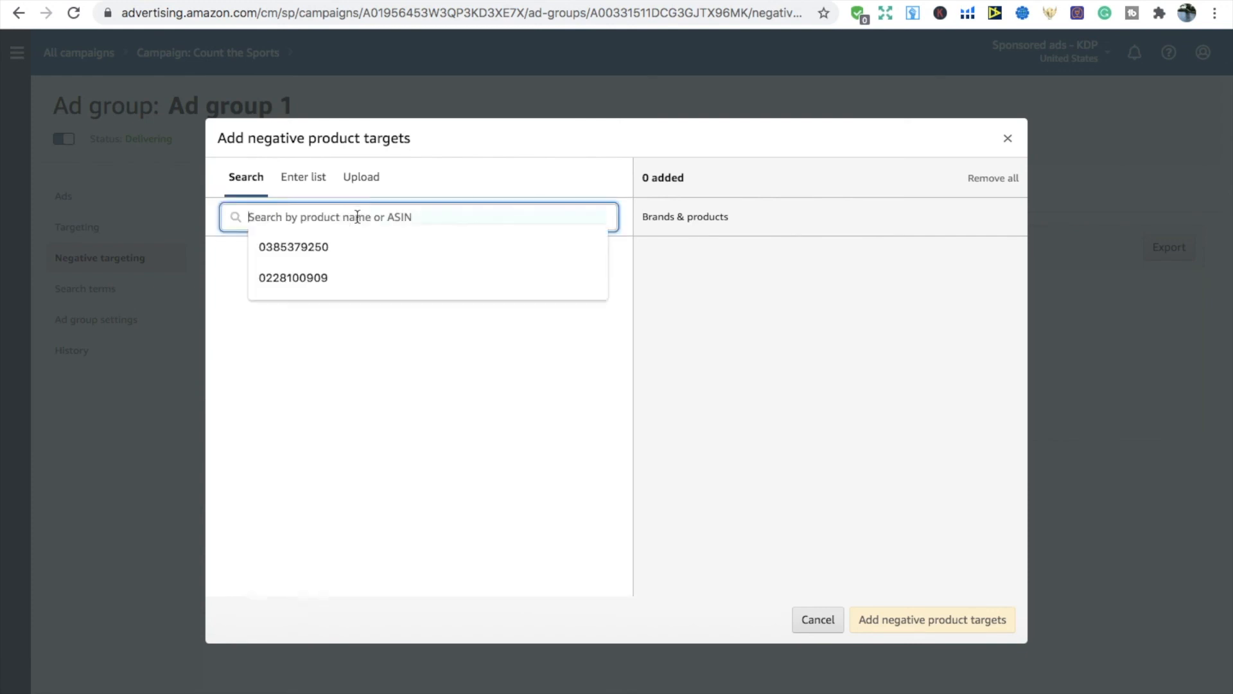
right_click(358, 217)
left_click(393, 326)
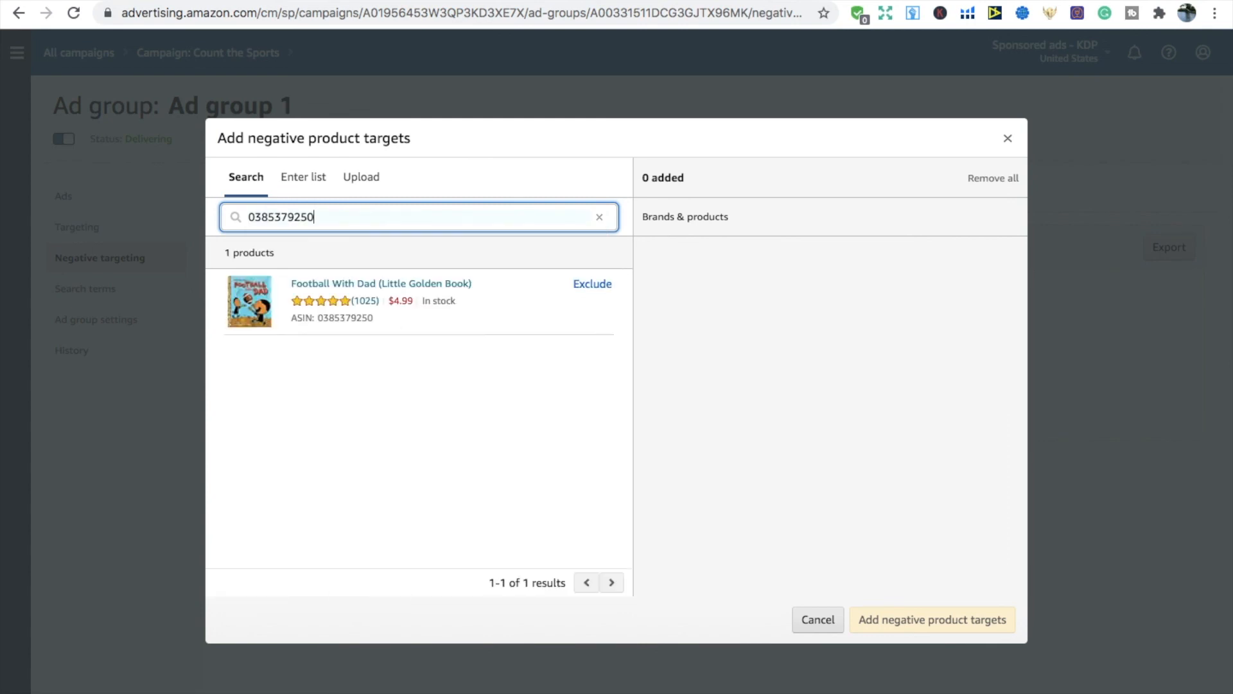
left_click(586, 284)
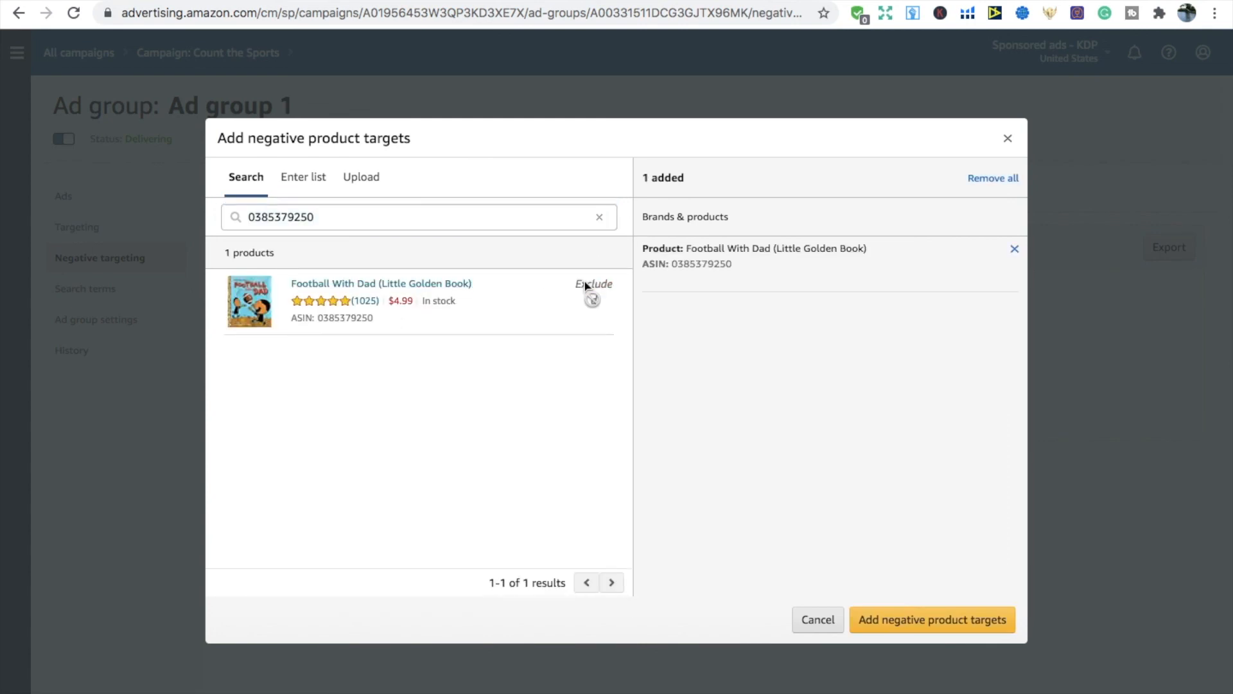
left_click(905, 621)
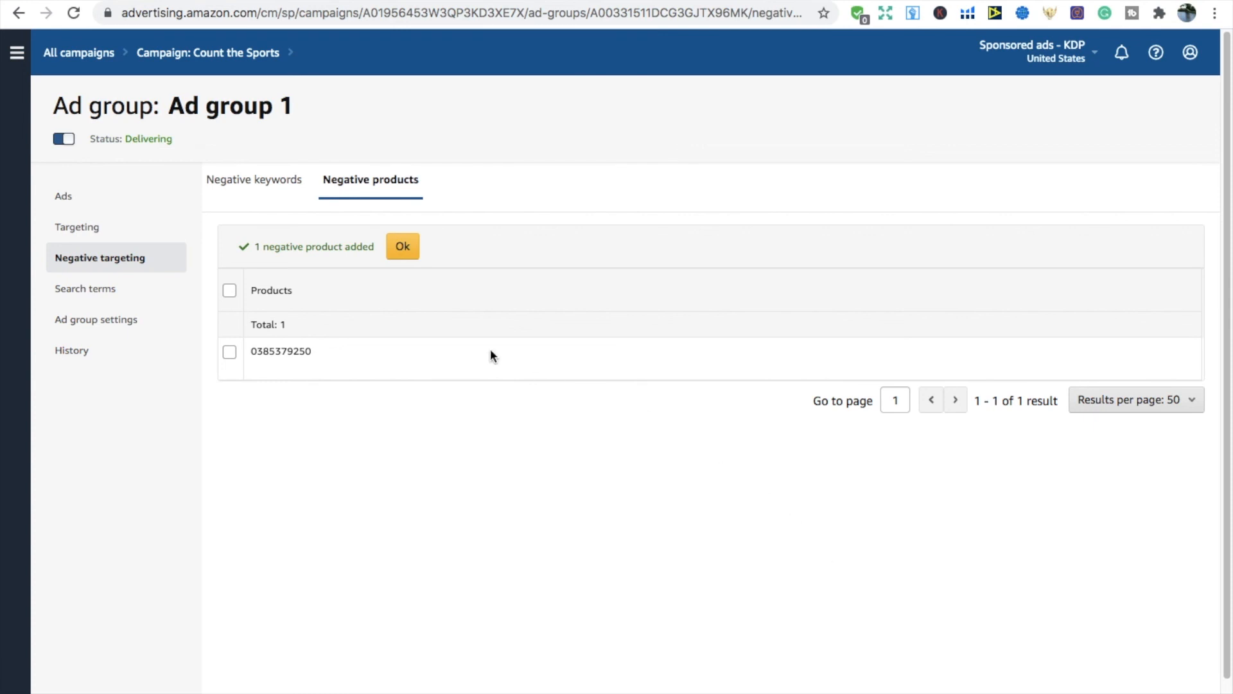
left_click(403, 247)
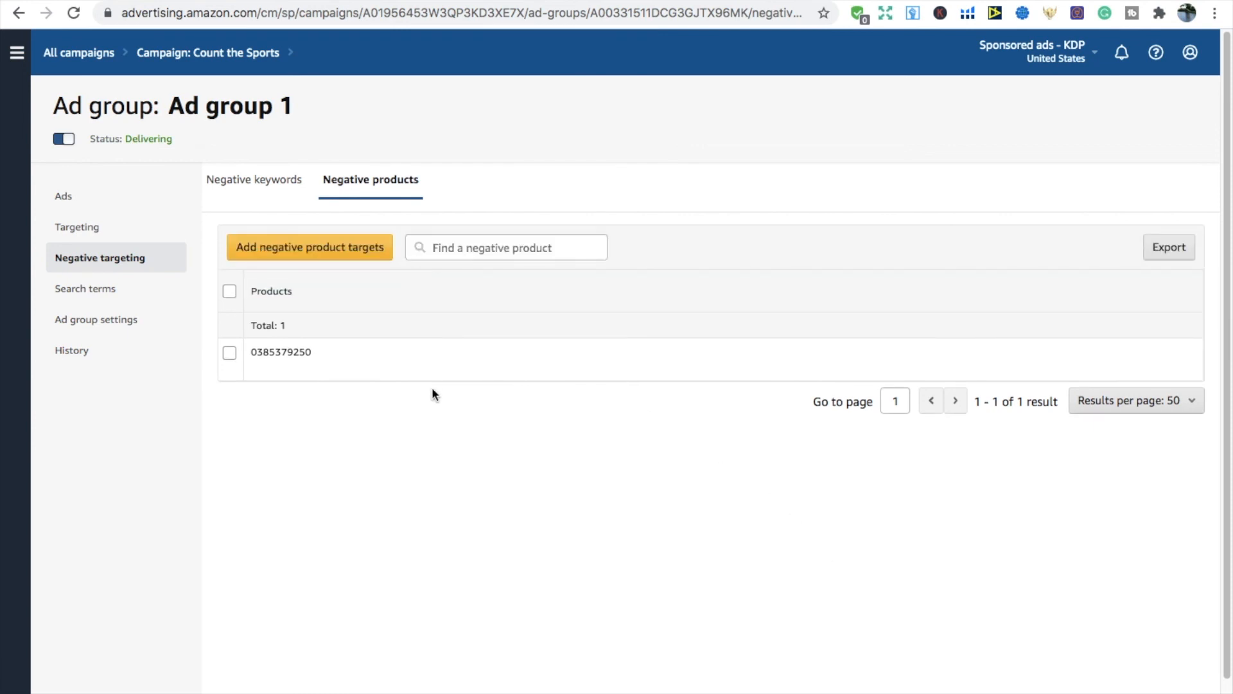